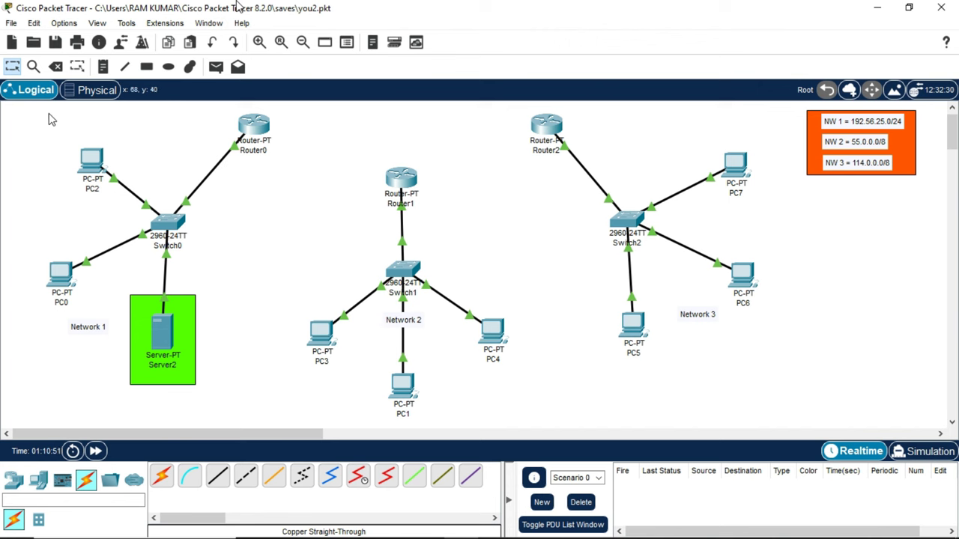
Select the devices of Network 1, Network 2 and Network 3 in turn, then clear the selection
left_click_drag(43, 111, 275, 411)
left_click_drag(323, 162, 528, 403)
left_click_drag(504, 113, 787, 364)
left_click(807, 355)
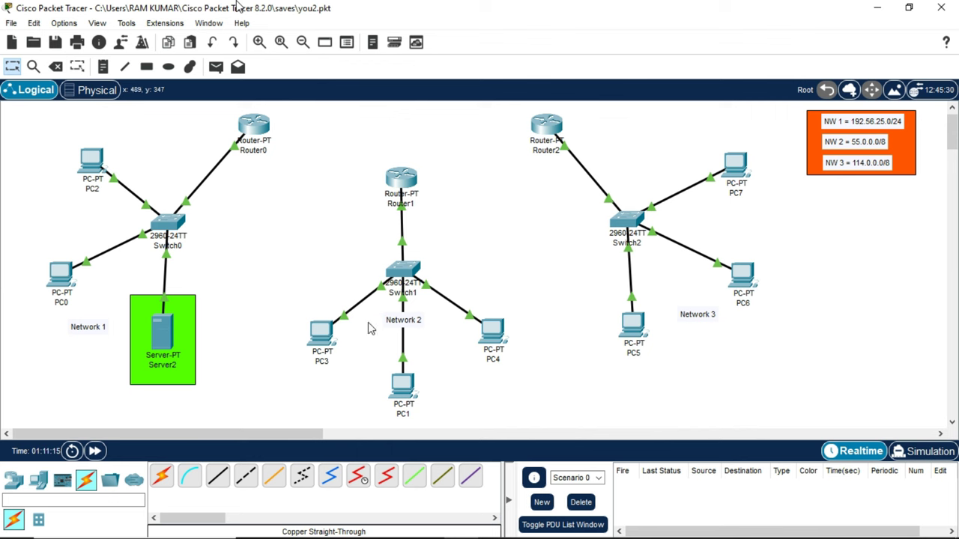
Give Server2 a static default gateway of 192.56.25.1 and DNS server 192.56.25.2
double_click(161, 330)
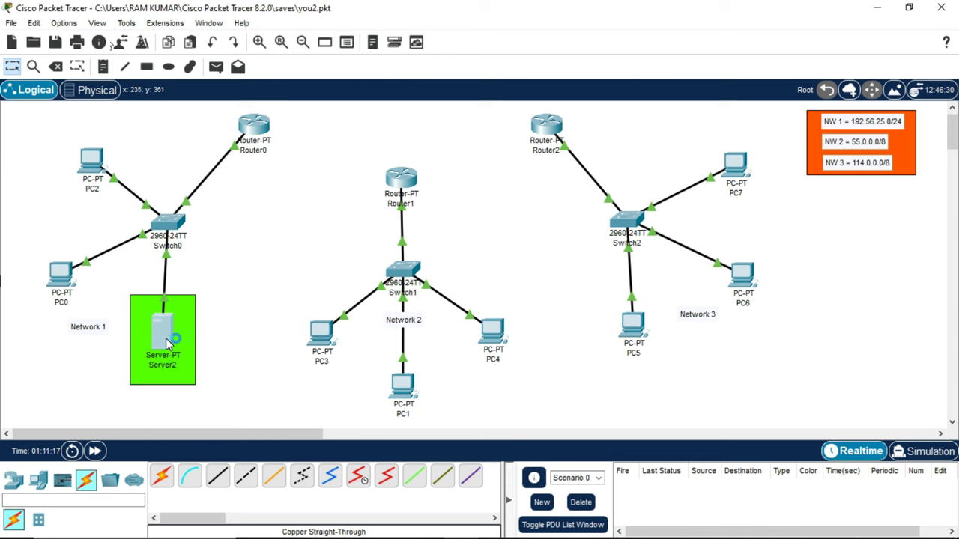
left_click(307, 60)
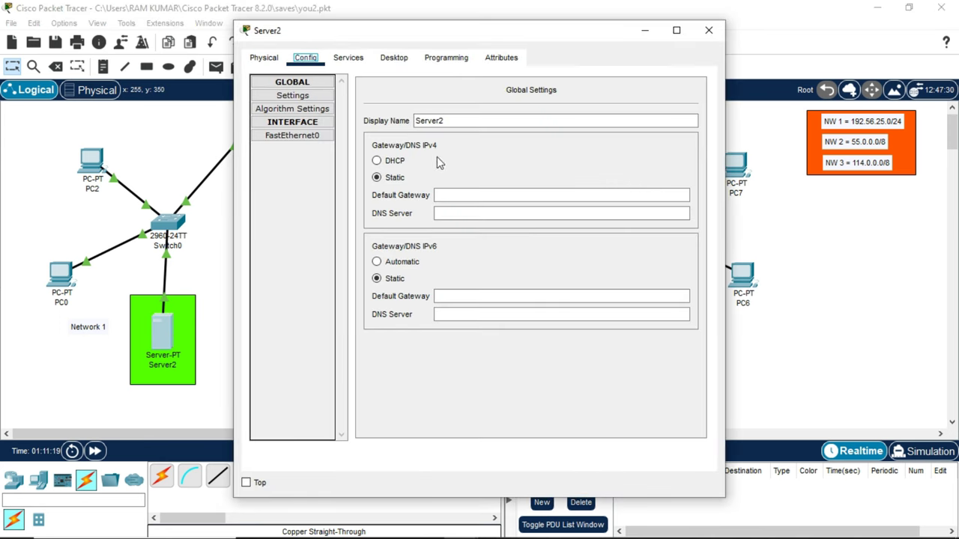
left_click_drag(480, 34, 588, 52)
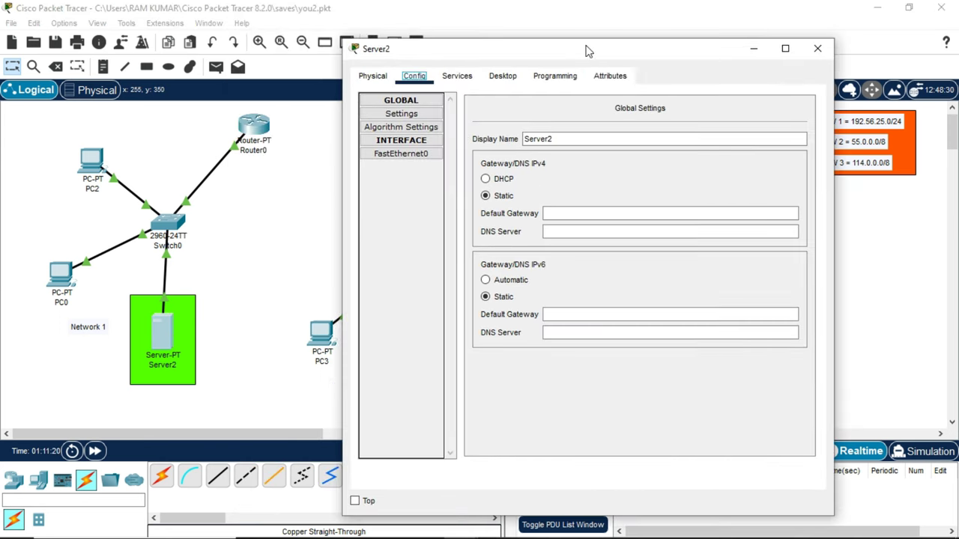
left_click(578, 212)
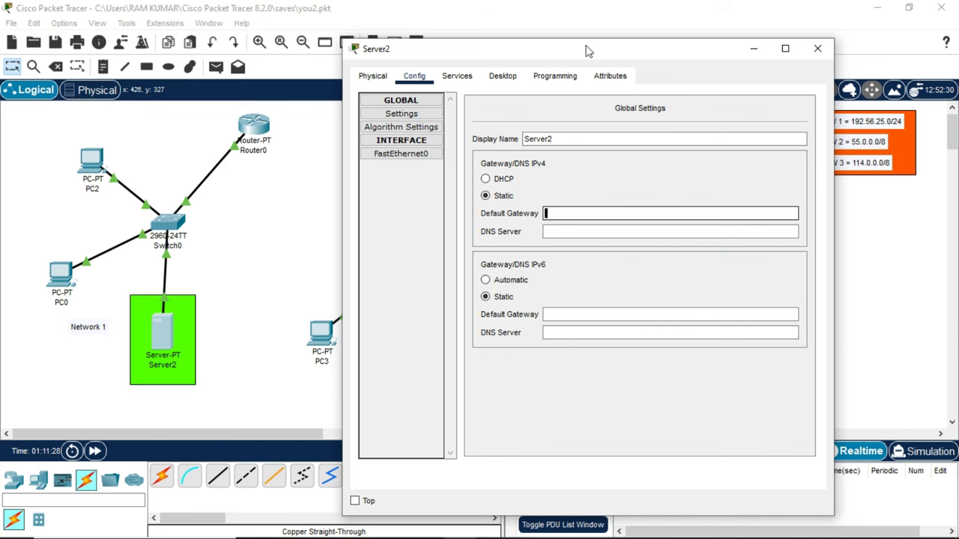
type("192.56.25.1")
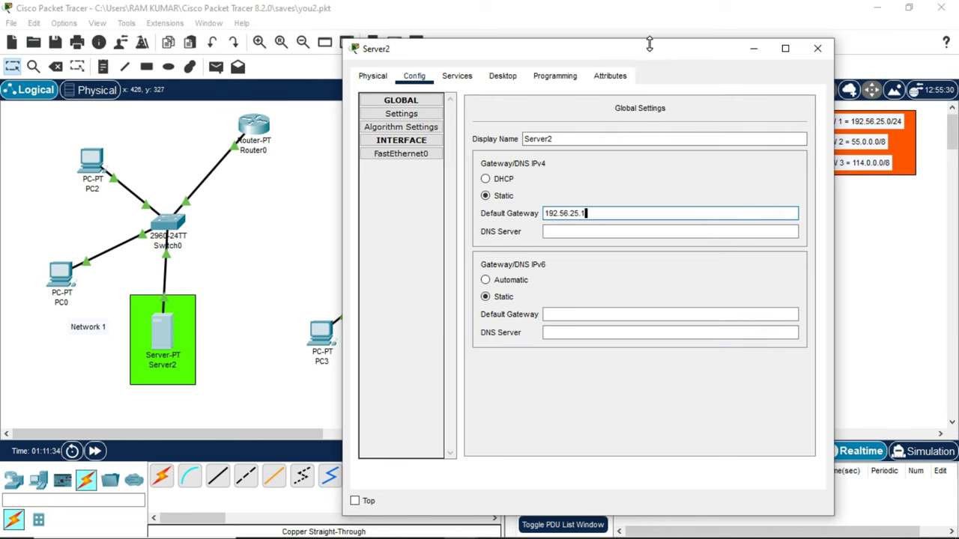
left_click_drag(631, 53, 475, 37)
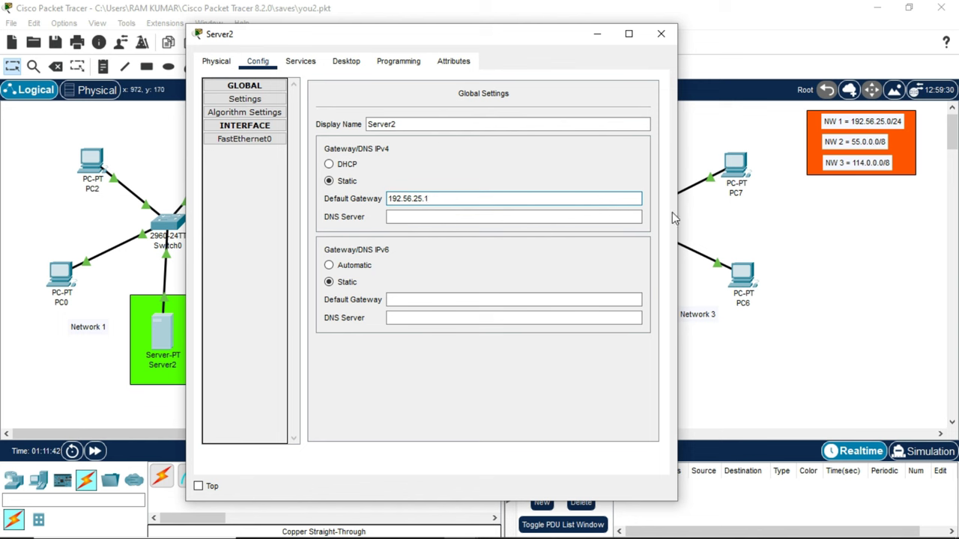
left_click(406, 218)
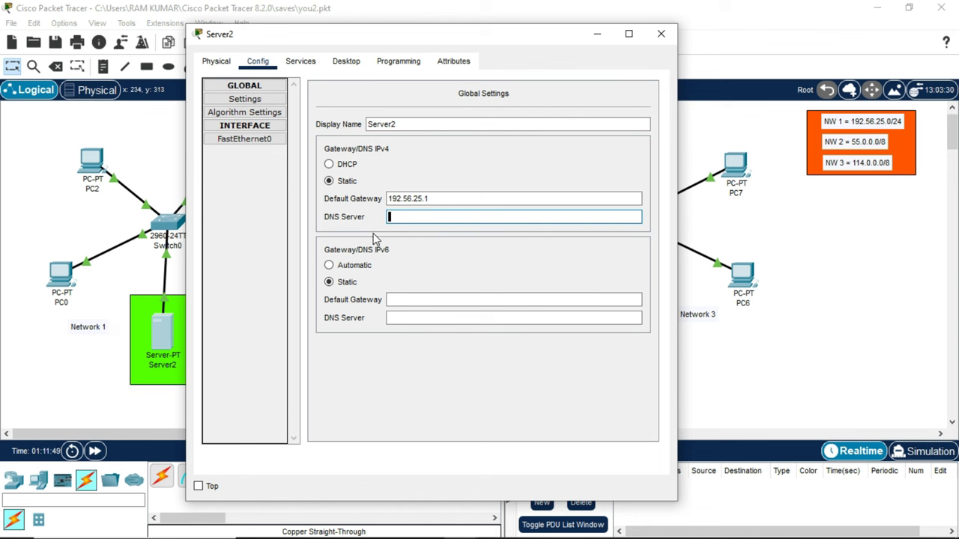
type("192.56.25.2")
left_click(268, 142)
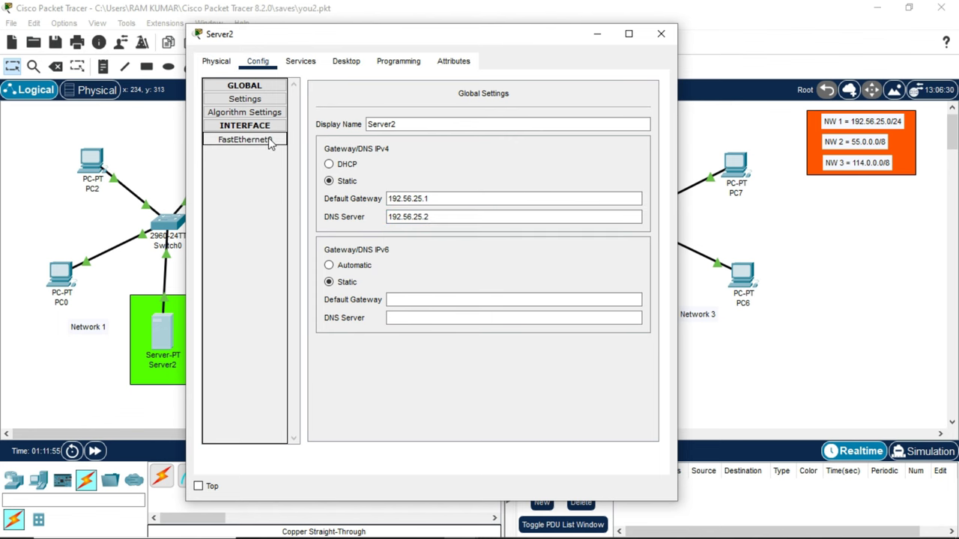
Set Server2's FastEthernet0 IPv4 address to 192.56.25.3 with mask 255.255.255.0
left_click(527, 200)
left_click_drag(436, 32, 462, 38)
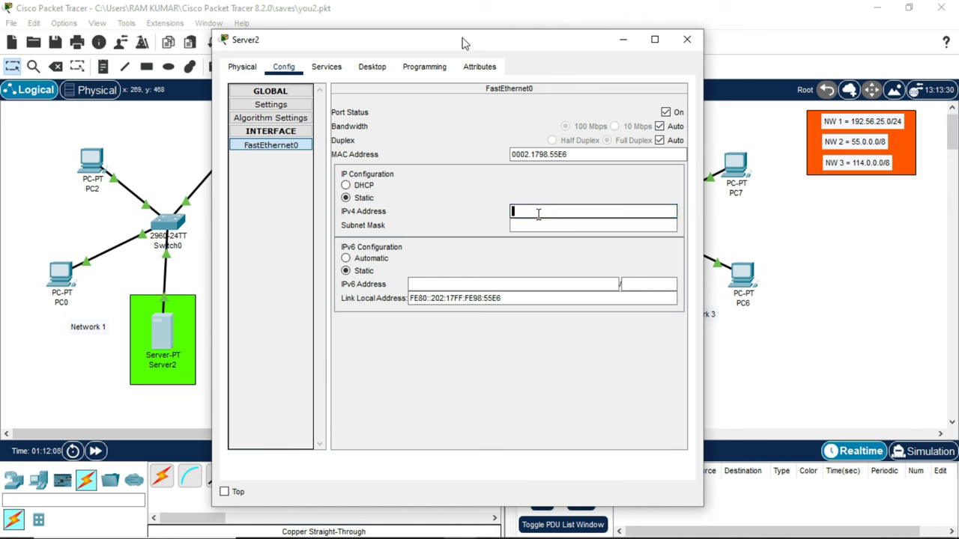
type("2.56.25.")
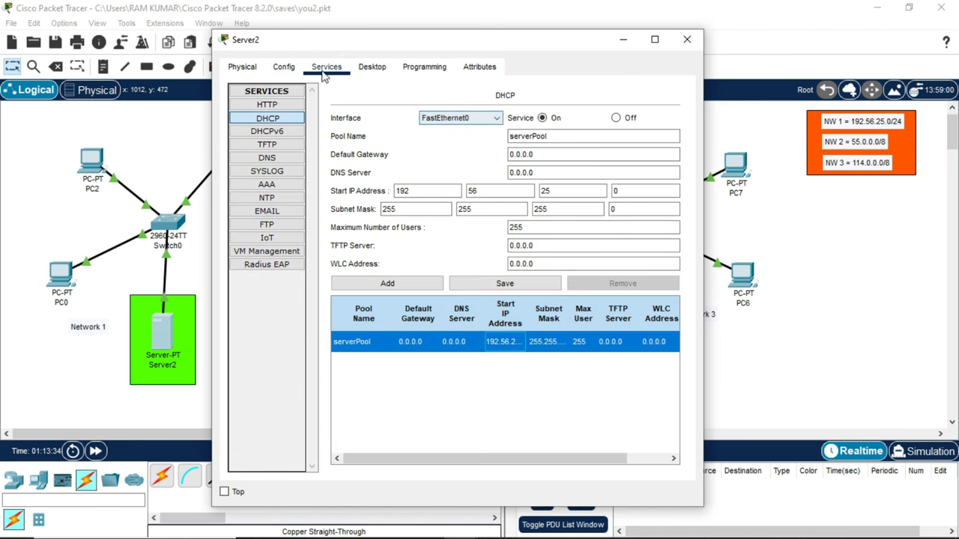
Save serverPool with gateway 192.56.25.1, DNS 192.56.25.2, start 192.56.25.11 and 245 users
left_click(242, 68)
left_click(284, 68)
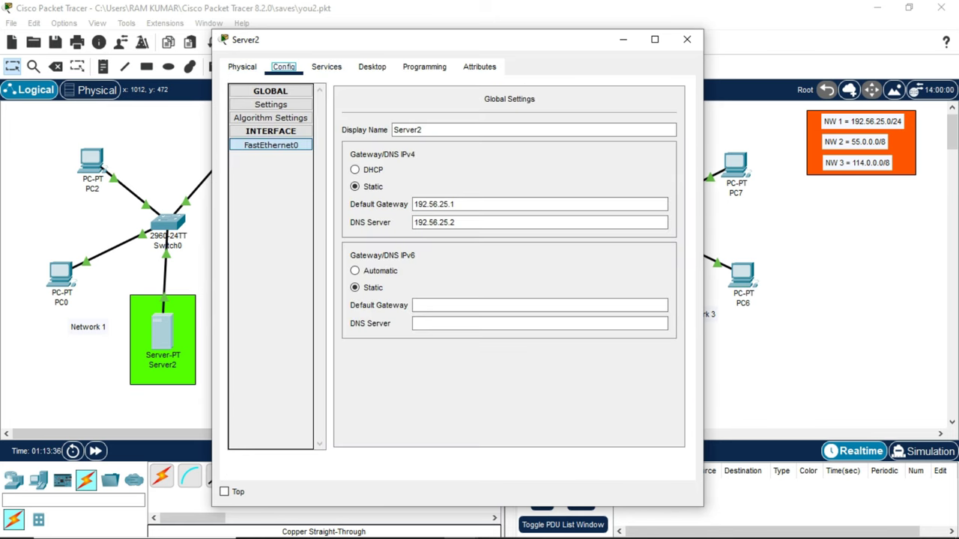
left_click(327, 68)
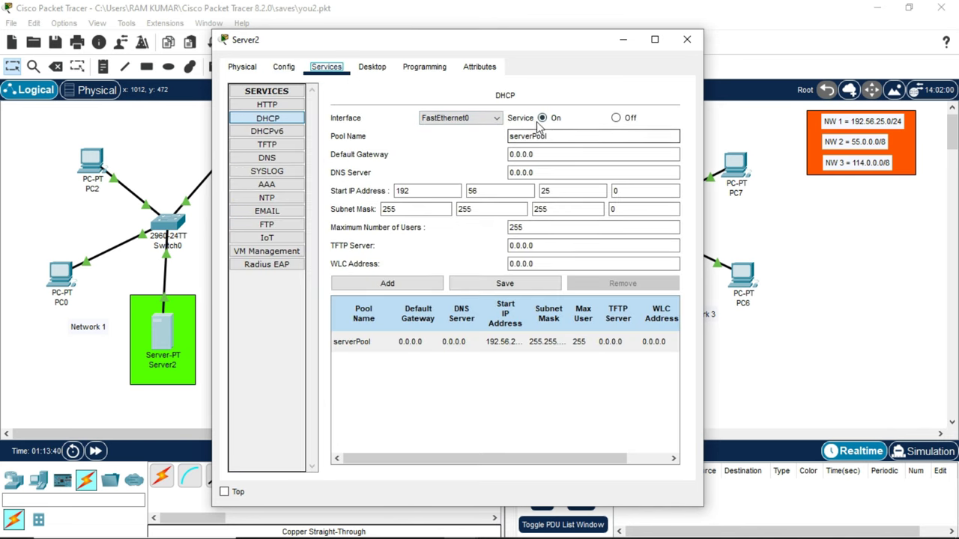
left_click(549, 153)
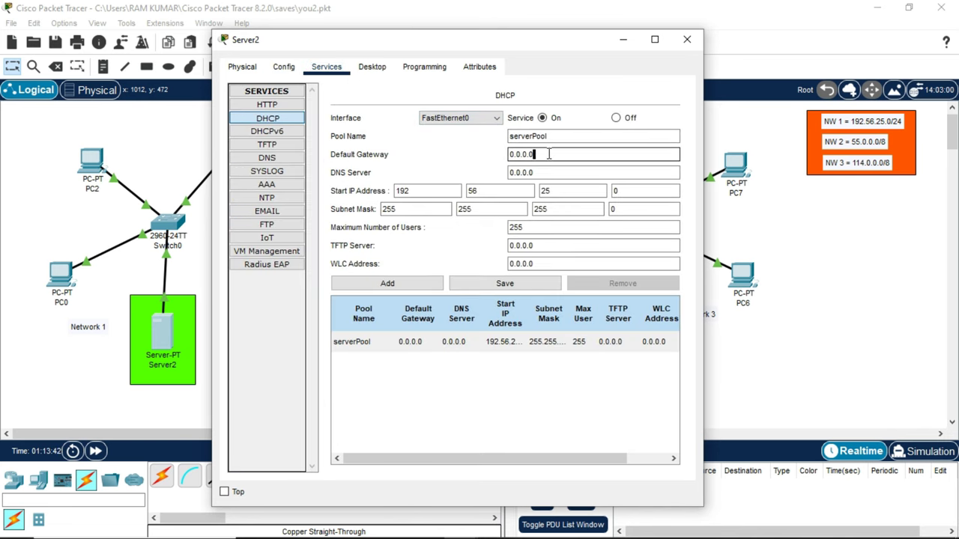
key("BackSpace")
key("BackSpace")
key("BackSpace")
key("BackSpace")
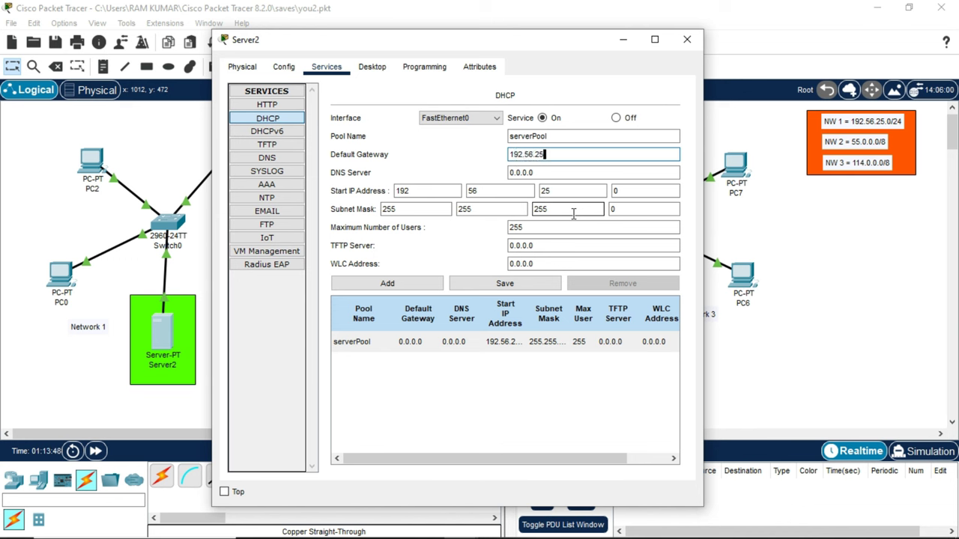
left_click(557, 174)
key("BackSpace")
key("BackSpace")
key("BackSpace")
key("BackSpace")
key("BackSpace")
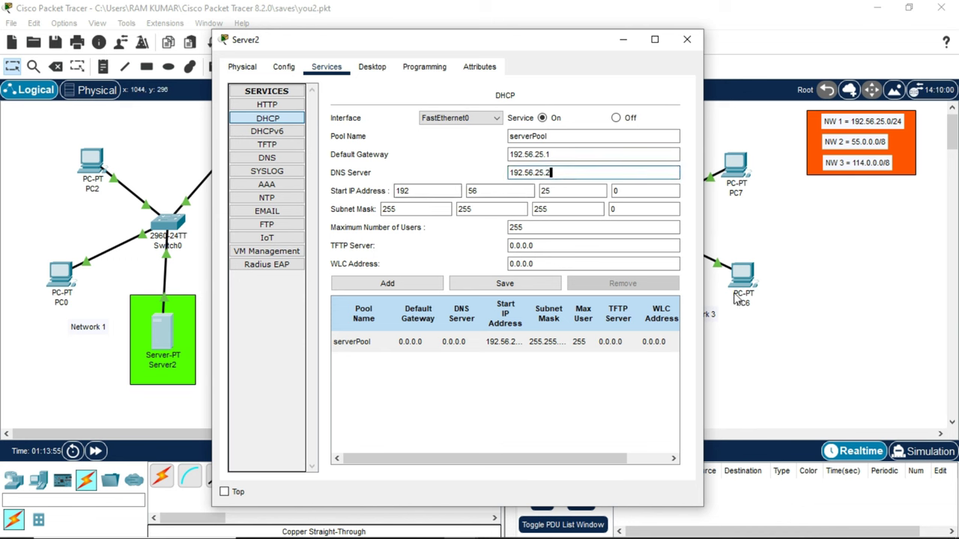
left_click(629, 193)
key("BackSpace")
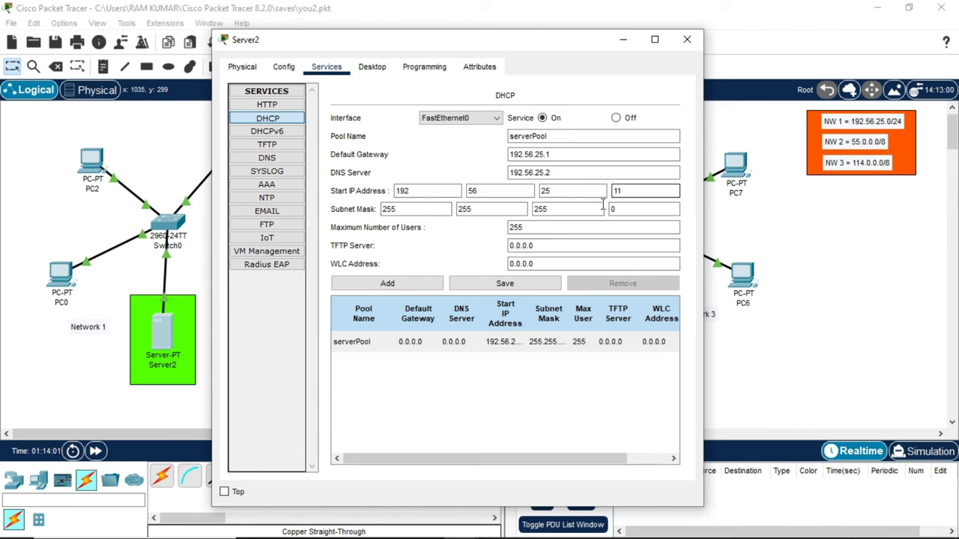
left_click(477, 288)
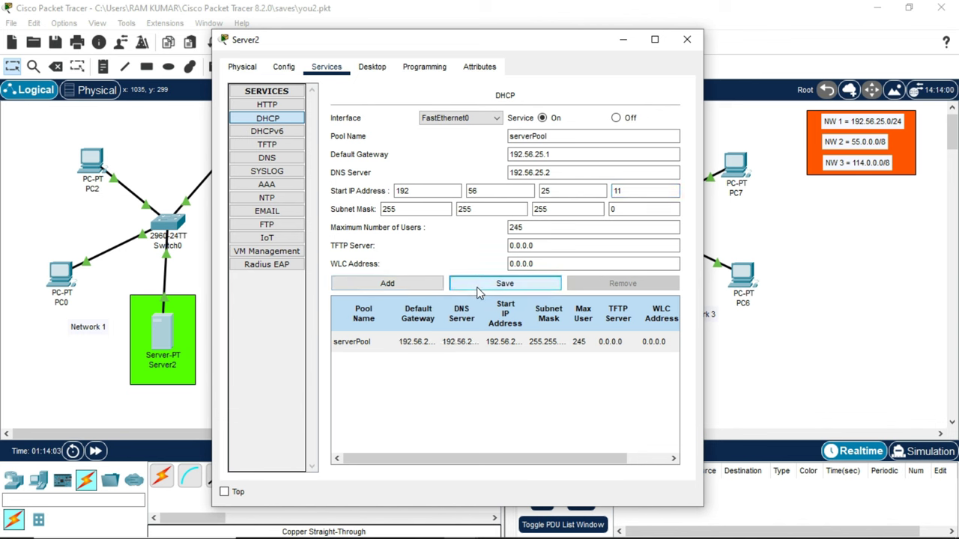
Name the new DHCP pool serverPoolb and set its default gateway to 55.0.0.1
left_click(557, 135)
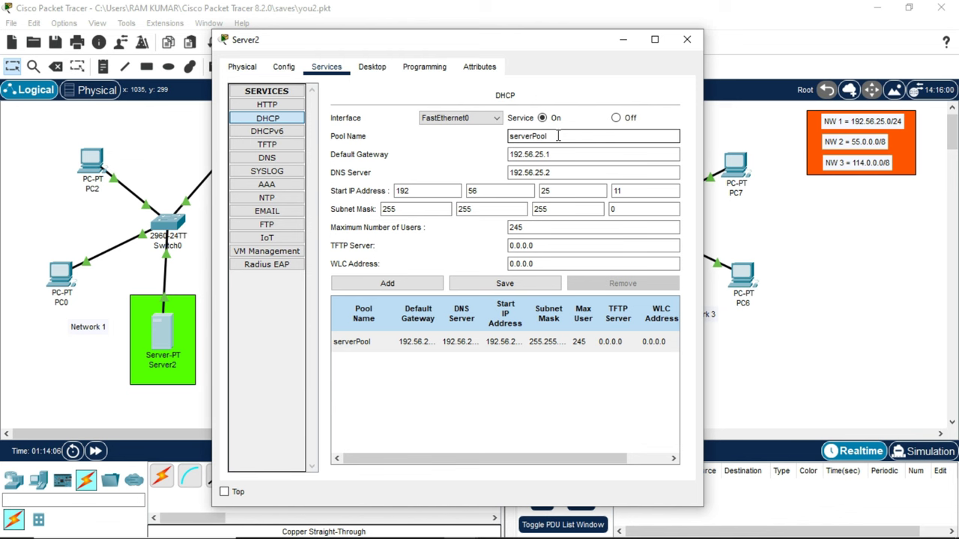
left_click(563, 157)
key("BackSpace")
key("BackSpace")
key("BackSpace")
key("BackSpace")
key("BackSpace")
key("BackSpace")
key("BackSpace")
key("BackSpace")
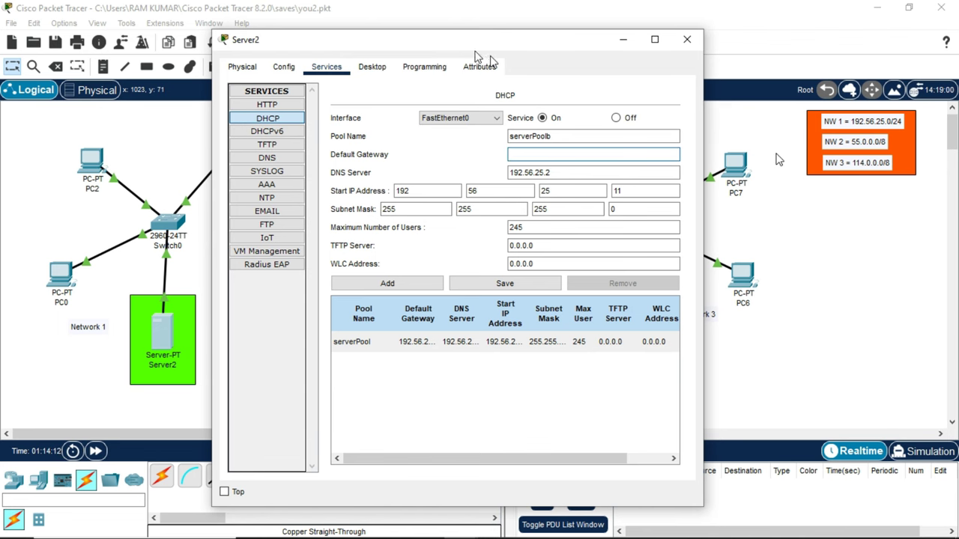
left_click_drag(472, 47, 447, 36)
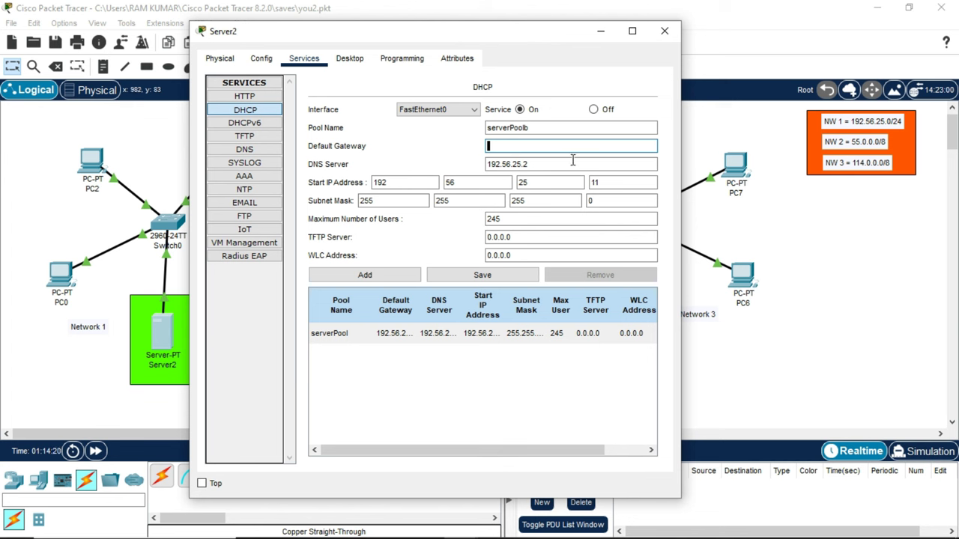
type(".0.0.1")
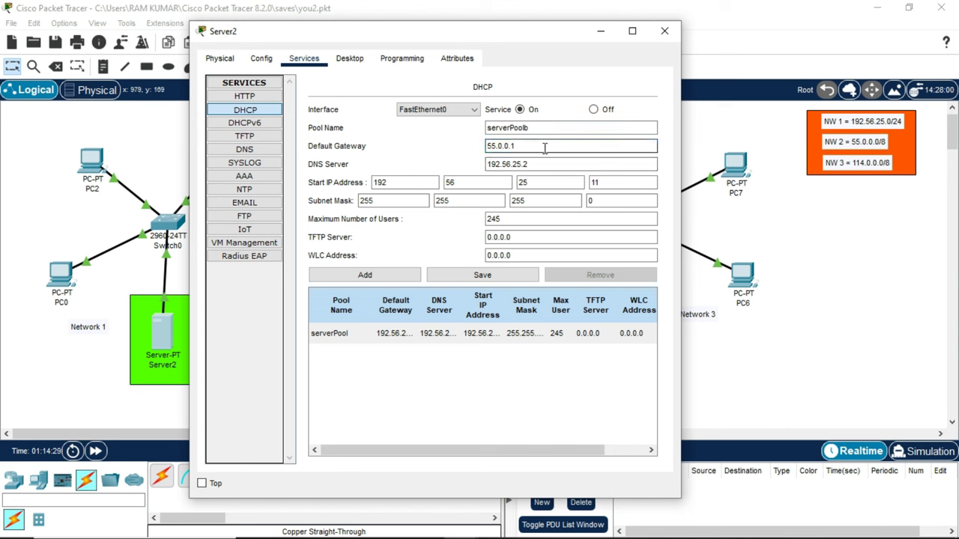
left_click(545, 148)
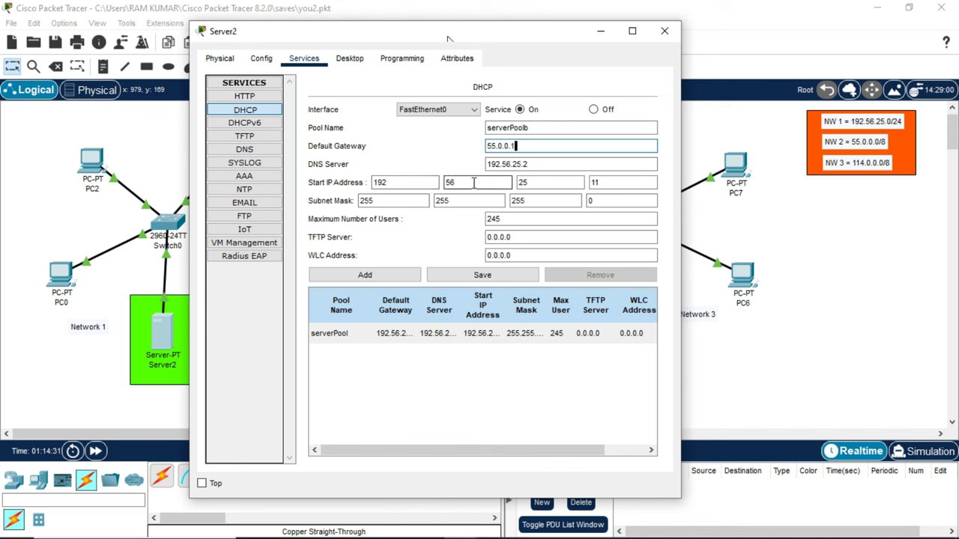
Set start address 55.0.0.11 and mask 255.0.0.0, then add serverPoolb to the table
left_click(409, 183)
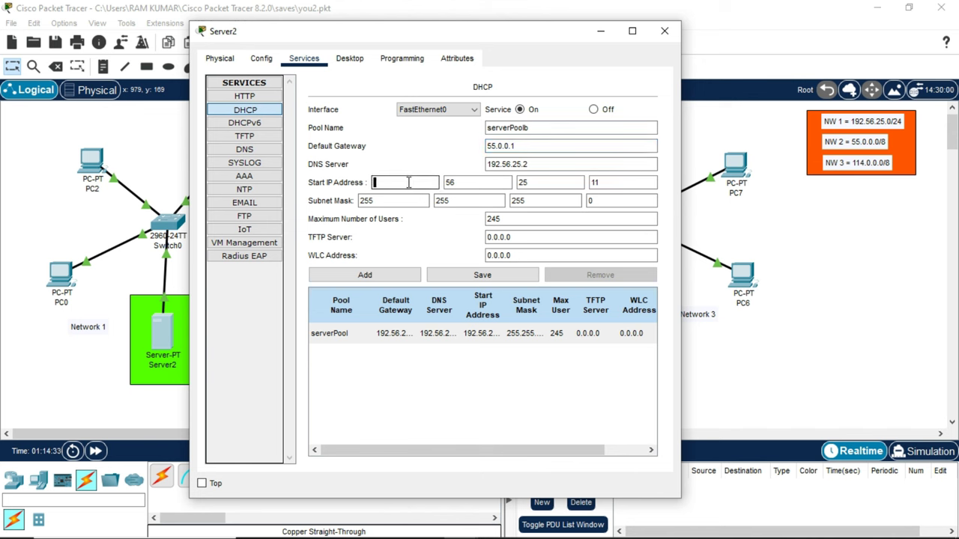
left_click(469, 184)
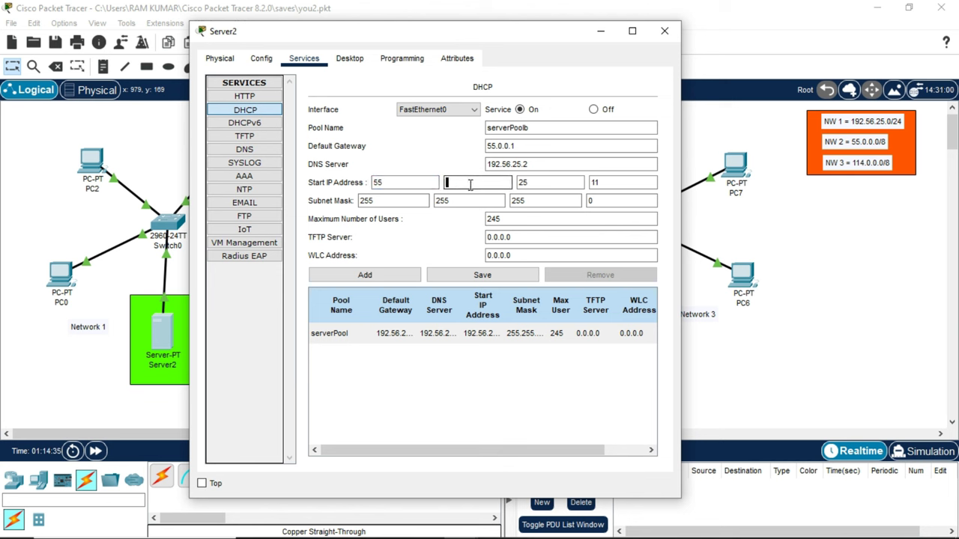
type("0")
left_click(567, 182)
double_click(567, 181)
key("BackSpace")
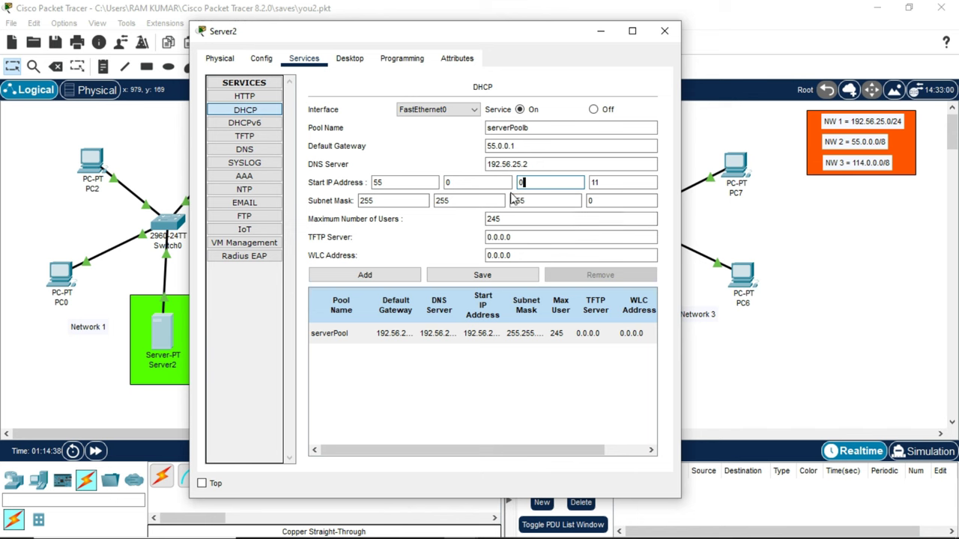
left_click(475, 201)
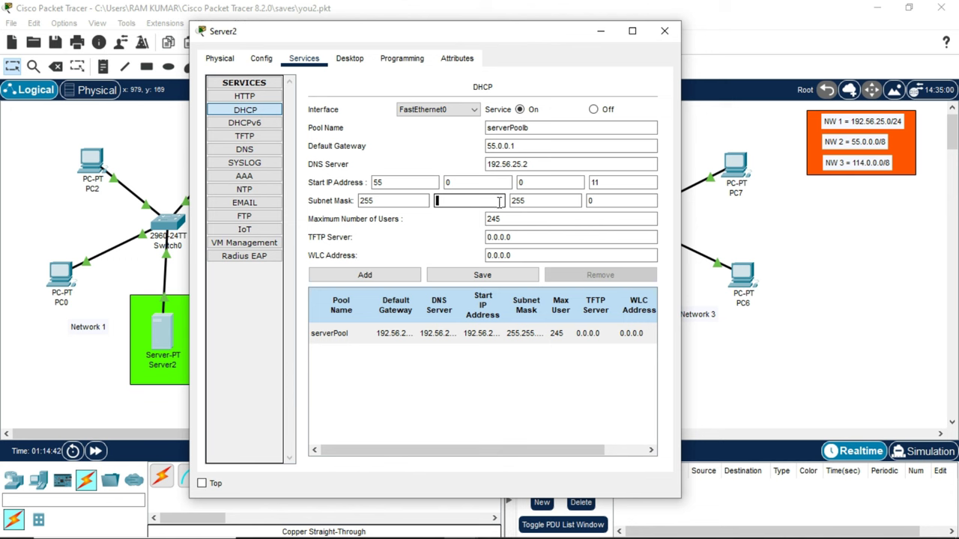
left_click(547, 207)
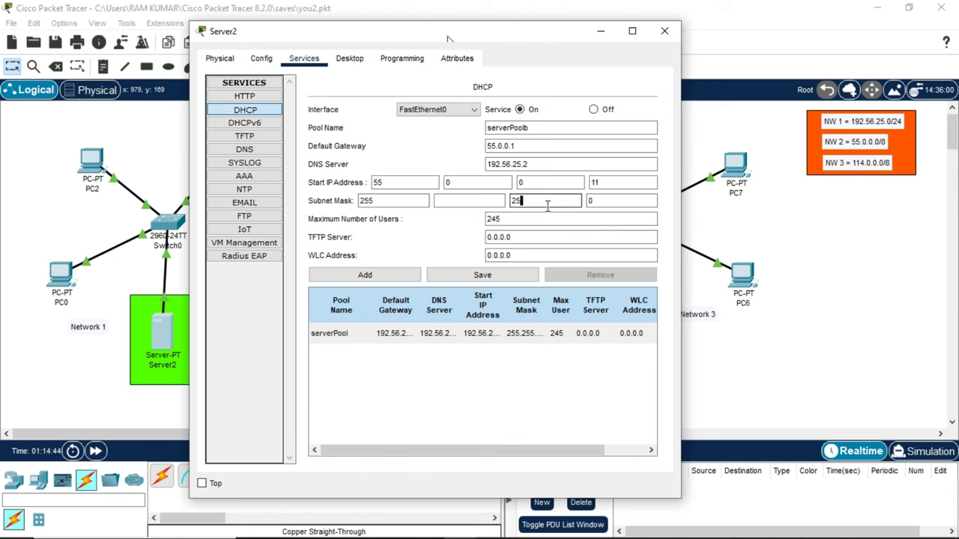
left_click(465, 203)
type("0")
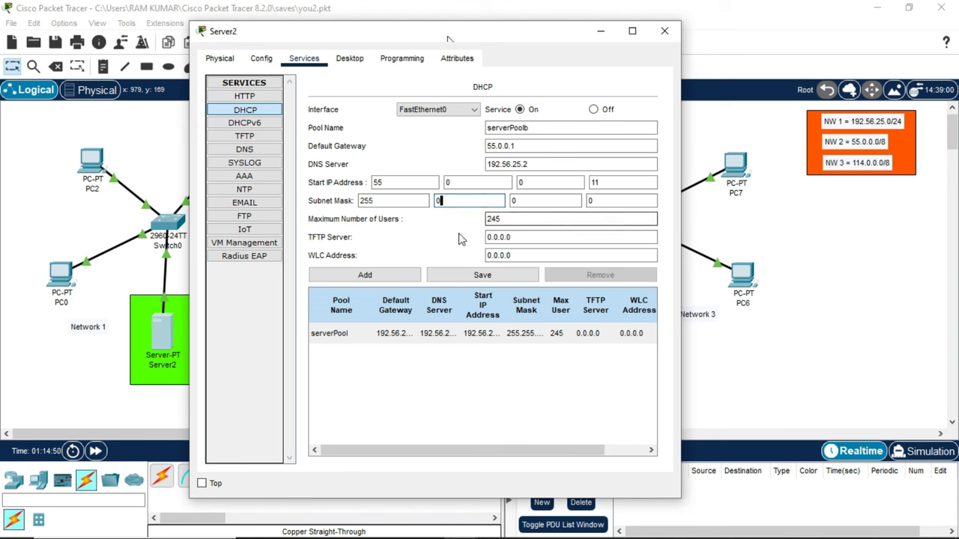
left_click(387, 277)
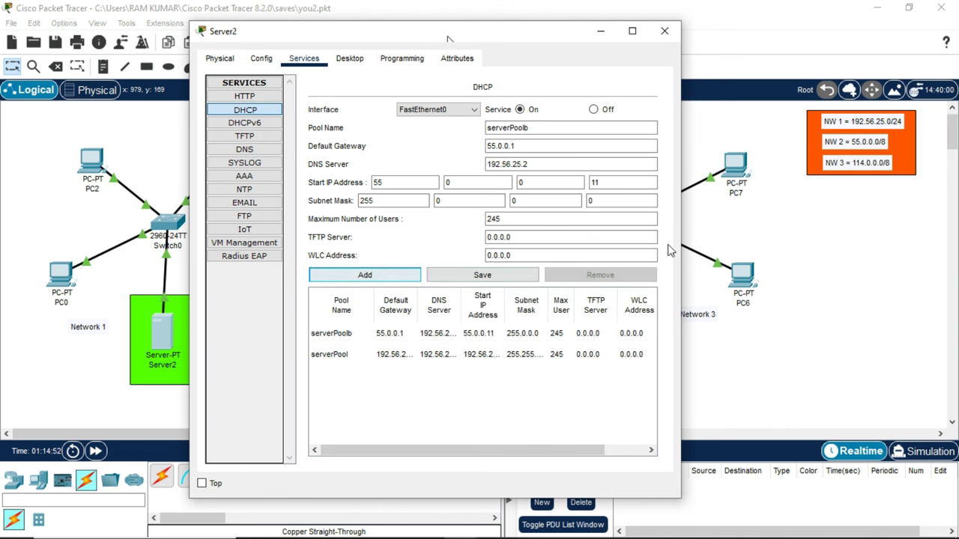
Change the pool gateway to 114.0.0.1 and start address to 114.0.0.11, and try adding it
left_click(542, 146)
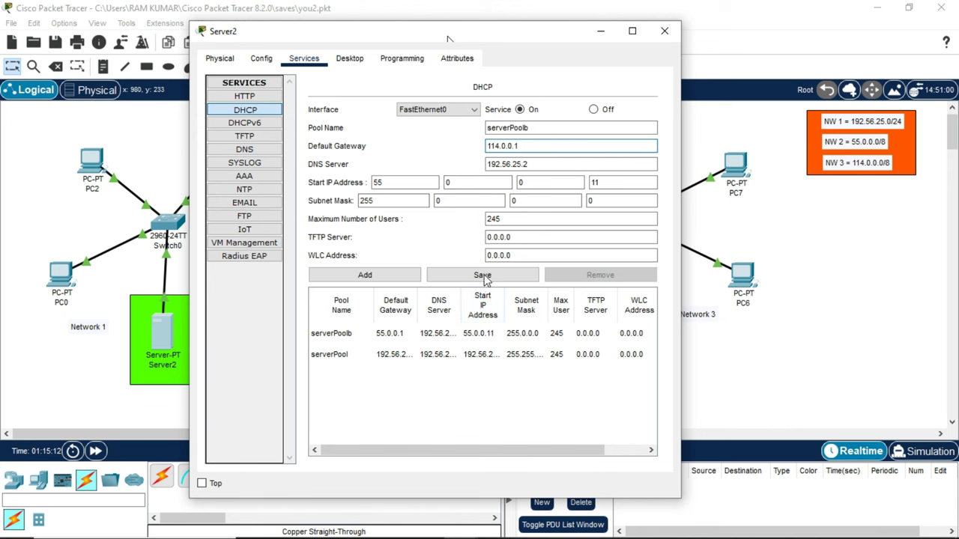
left_click(382, 183)
key("BackSpace")
left_click(462, 184)
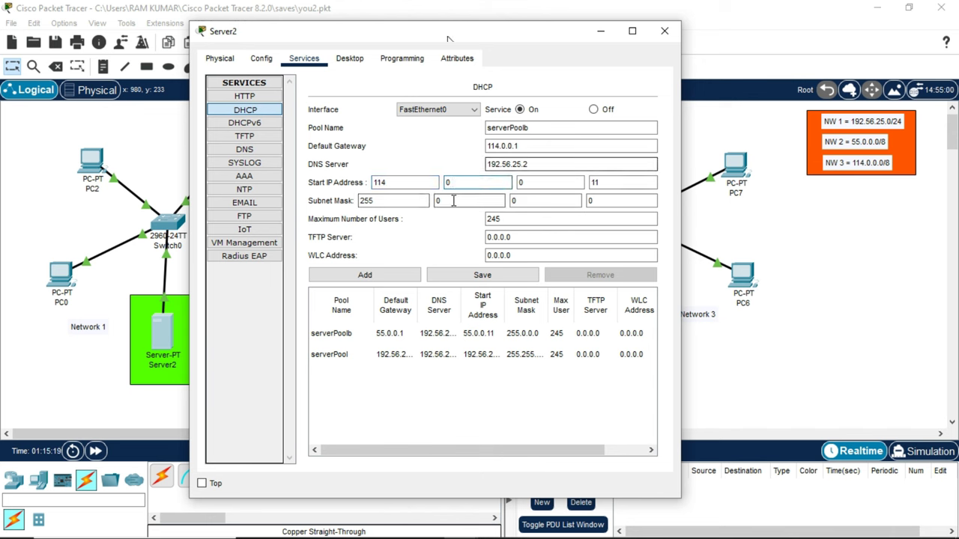
left_click(372, 277)
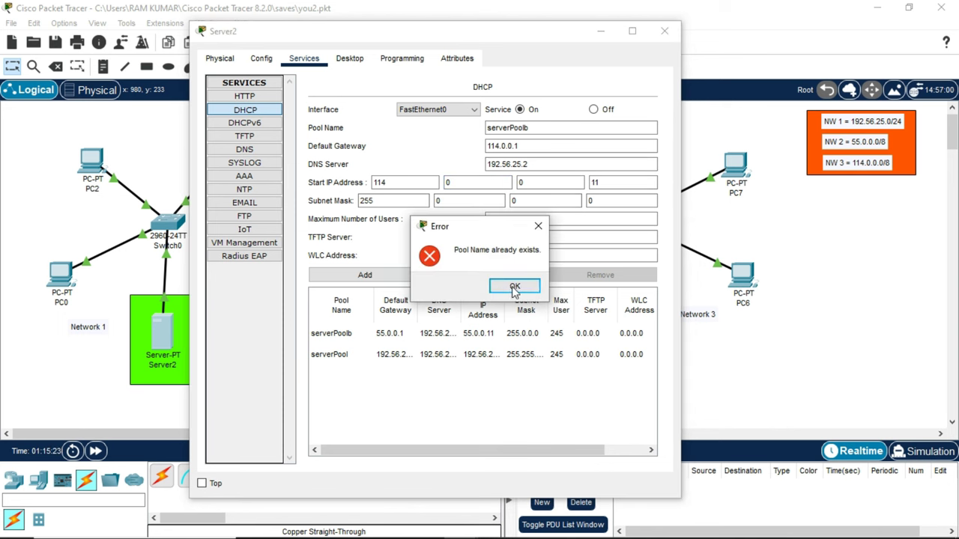
Dismiss the duplicate-name error, rename the pool serverPoolc and add it
left_click(515, 287)
left_click(538, 127)
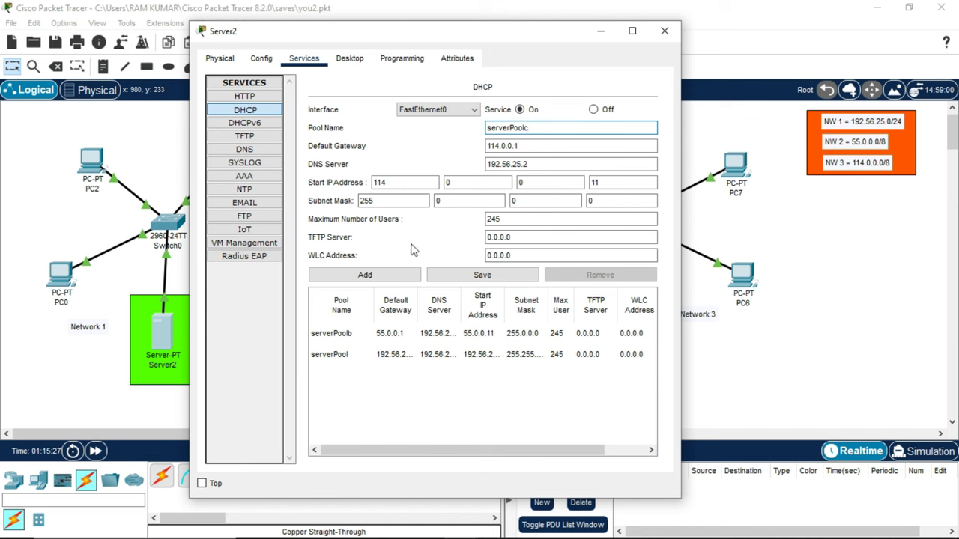
left_click(397, 283)
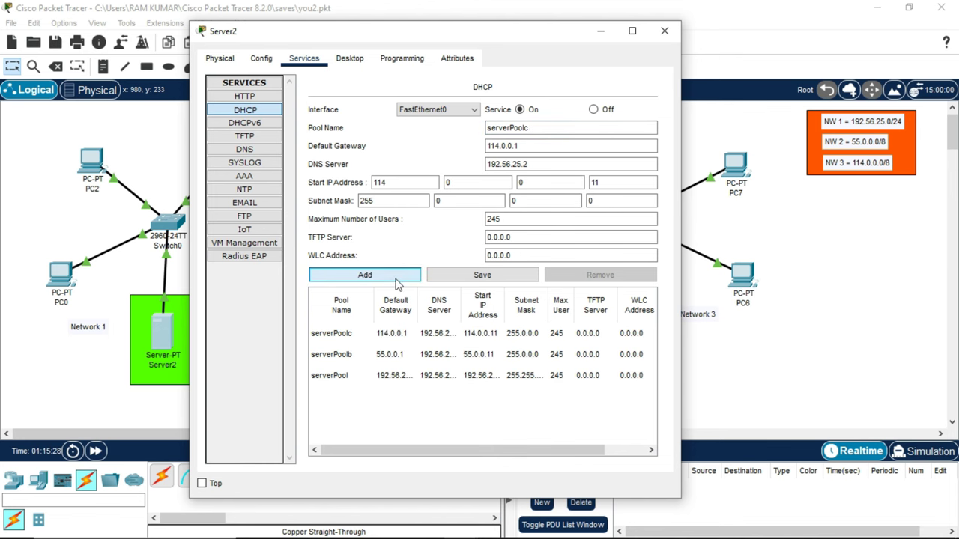
Close Server2 and give Router0's FastEthernet0/0 the address 192.56.25.1
left_click(663, 33)
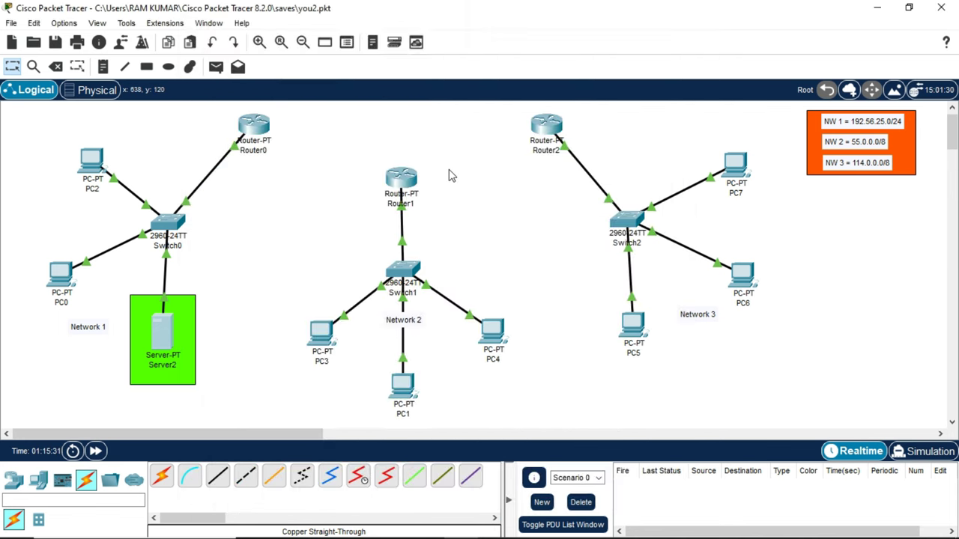
left_click(253, 129)
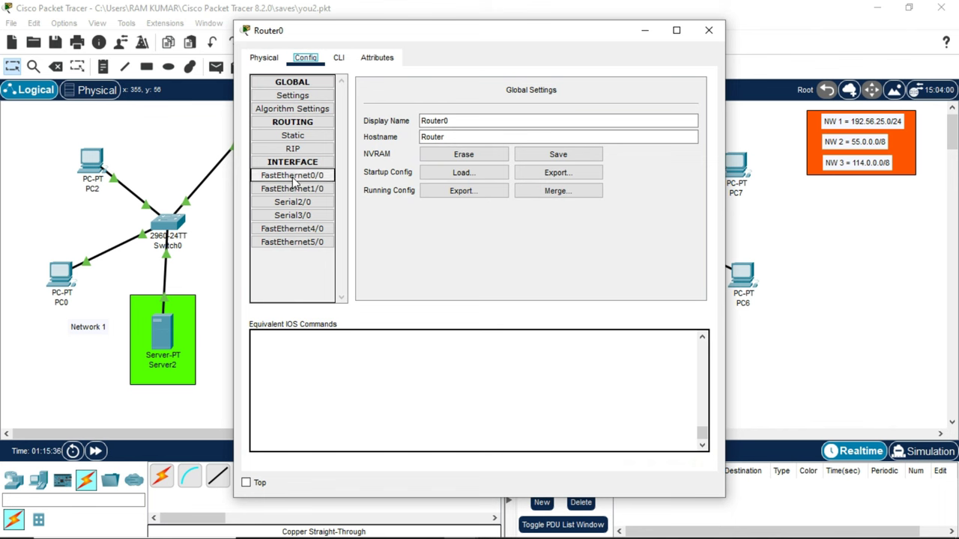
left_click(295, 180)
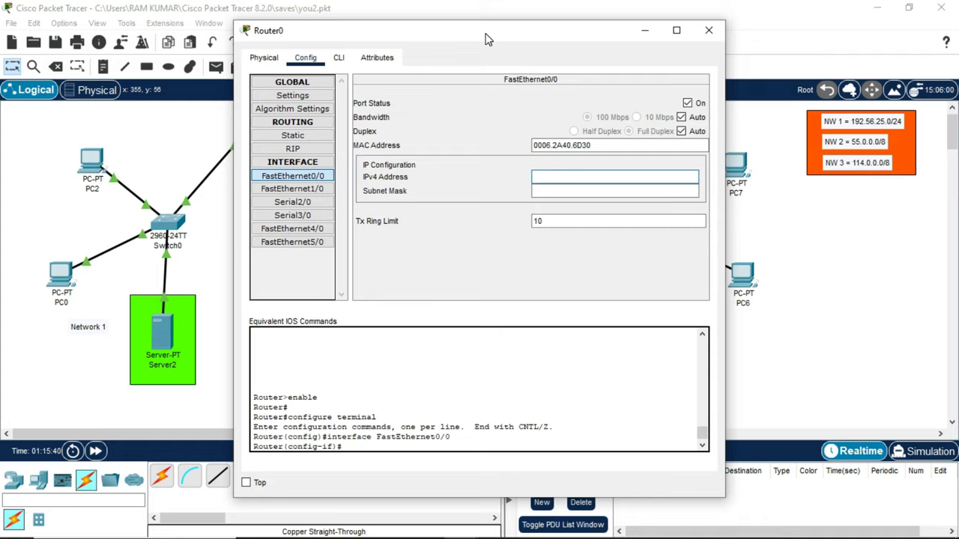
left_click_drag(485, 39, 649, 78)
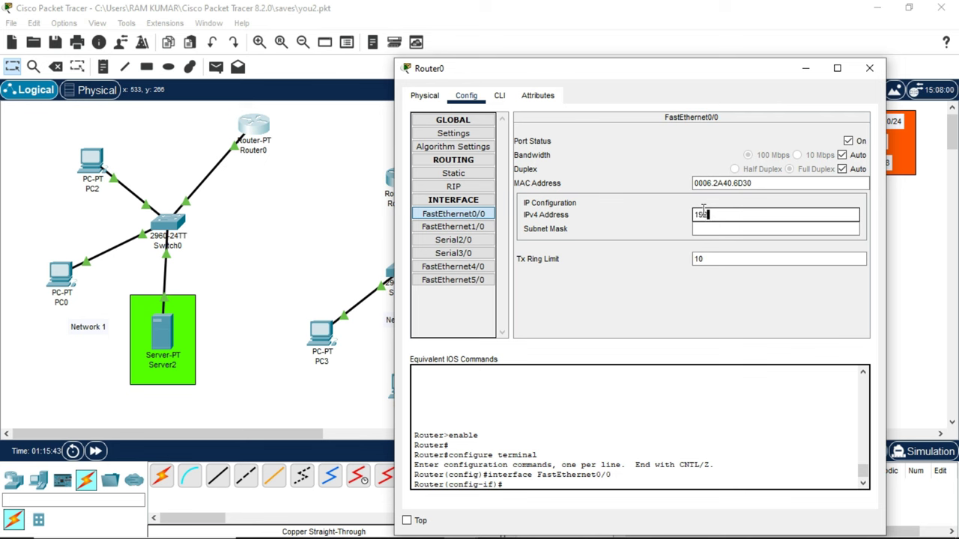
type("25.1")
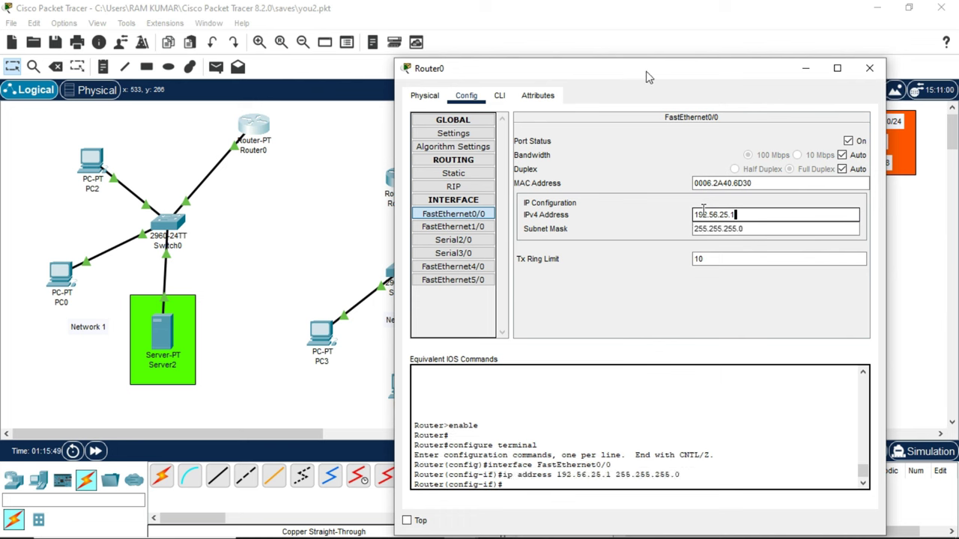
left_click(869, 69)
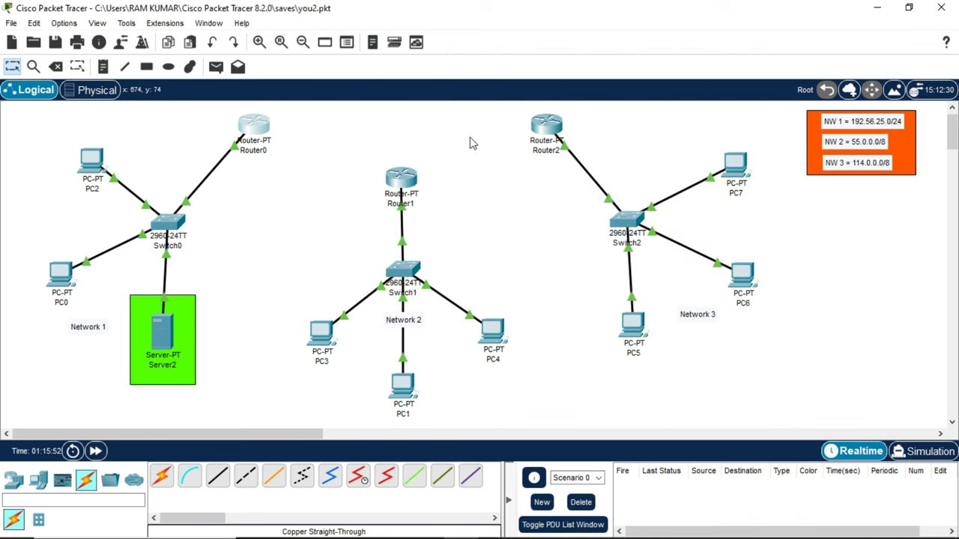
Give Router1's FastEthernet0/0 the address 55.0.0.1
left_click(405, 177)
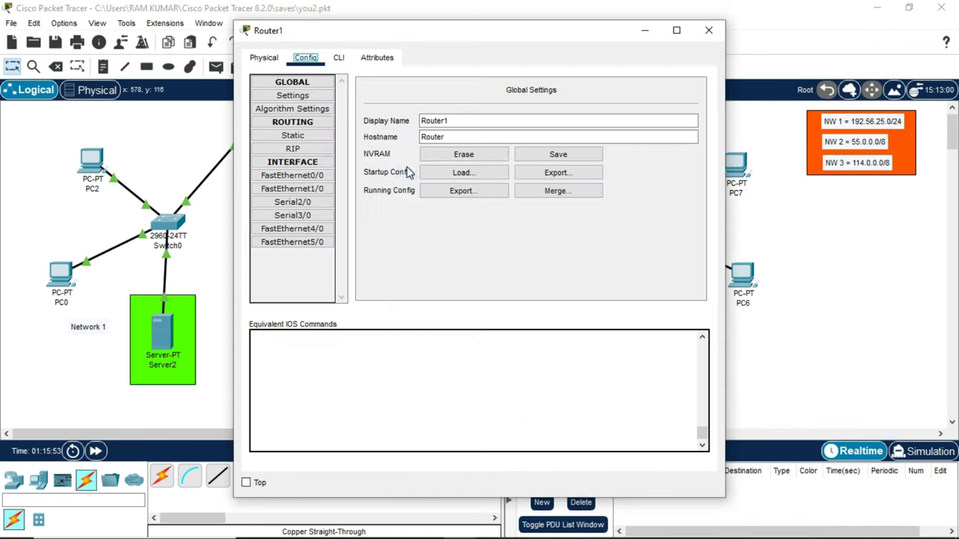
left_click(313, 178)
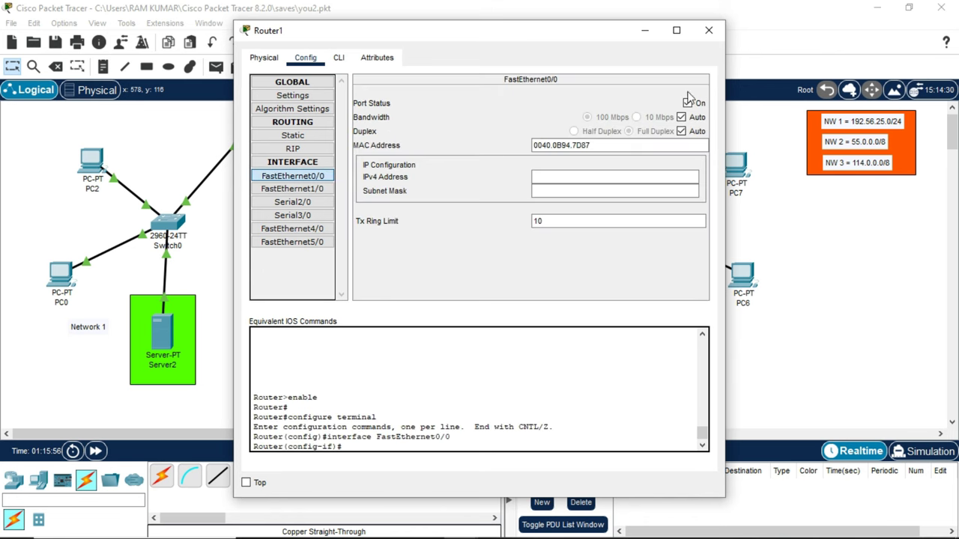
left_click(590, 178)
type("55.0.0.1")
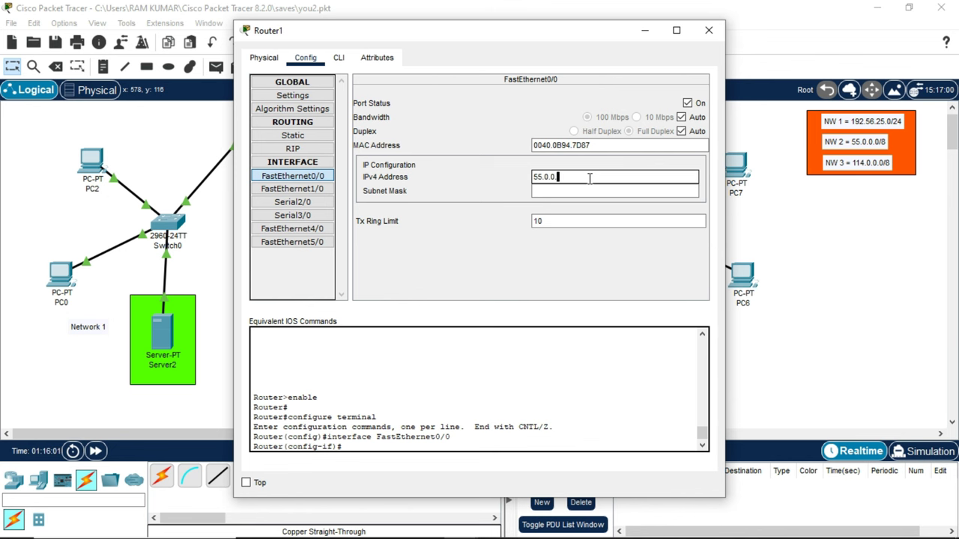
left_click(709, 31)
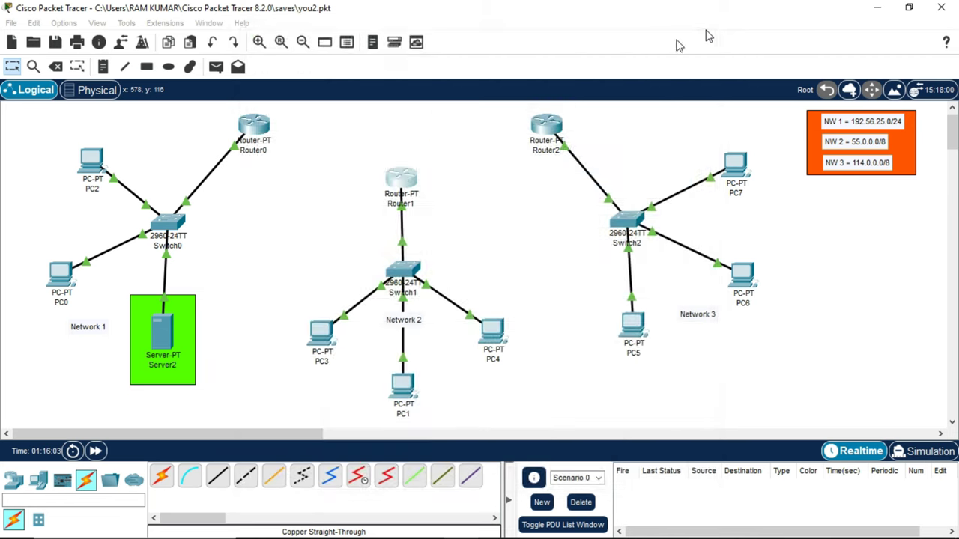
Give Router2's FastEthernet0/0 the address 114.0.0.1
left_click(548, 126)
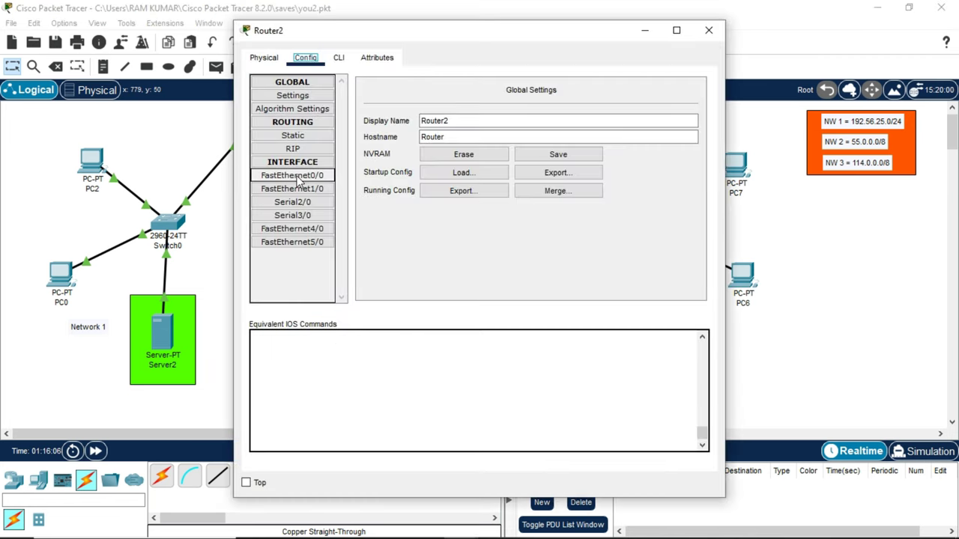
left_click(299, 177)
left_click(558, 180)
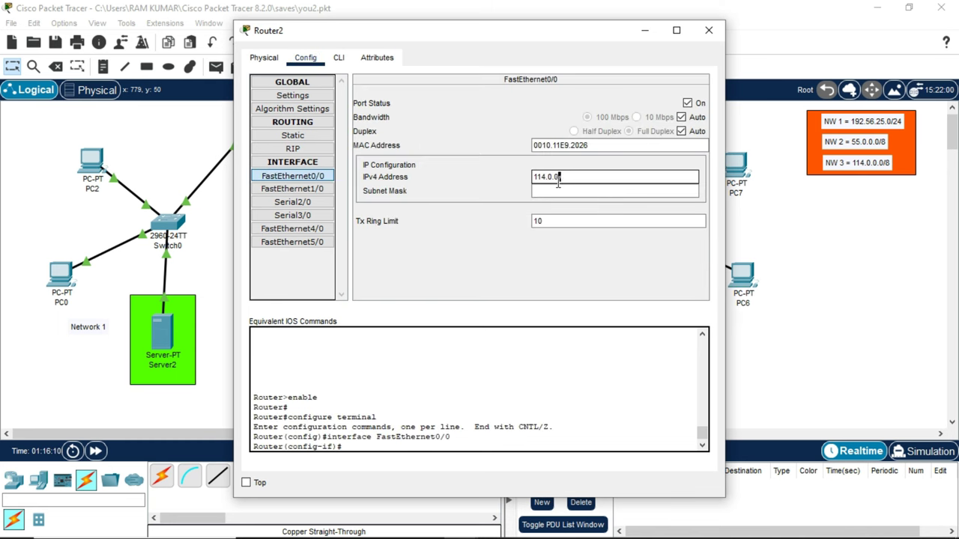
type("114.0.0.1")
key("Return")
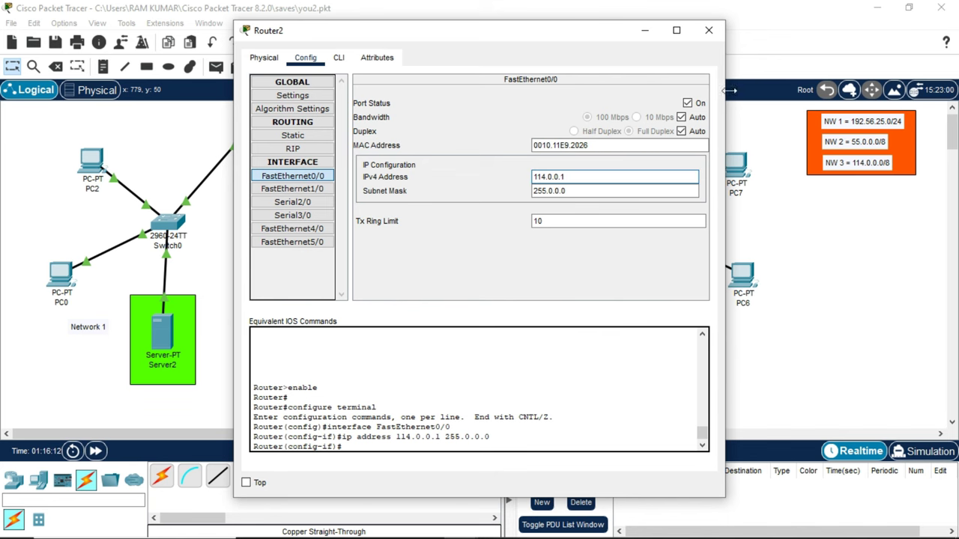
left_click(709, 34)
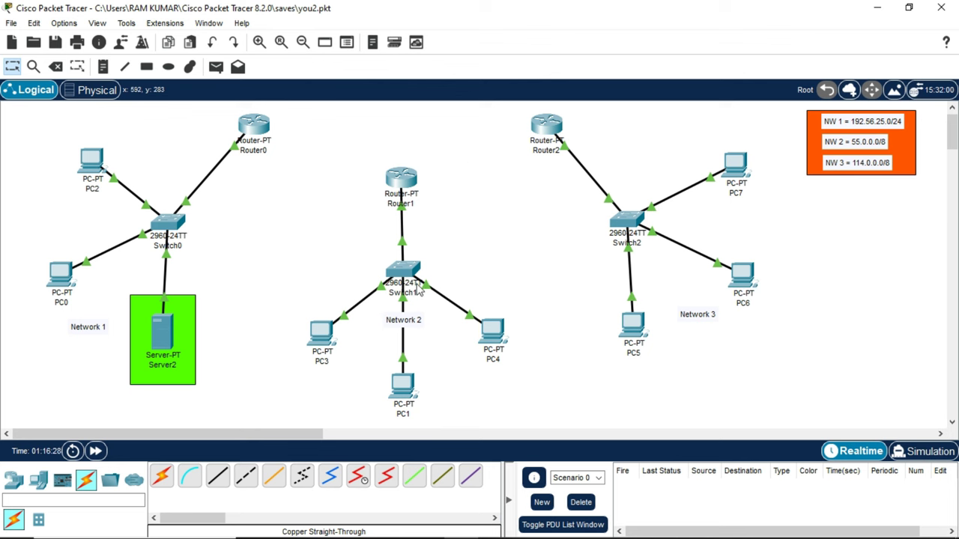
Run a serial DCE cable from Router0's Serial2/0 to a serial port on Router1
left_click(358, 477)
left_click(254, 126)
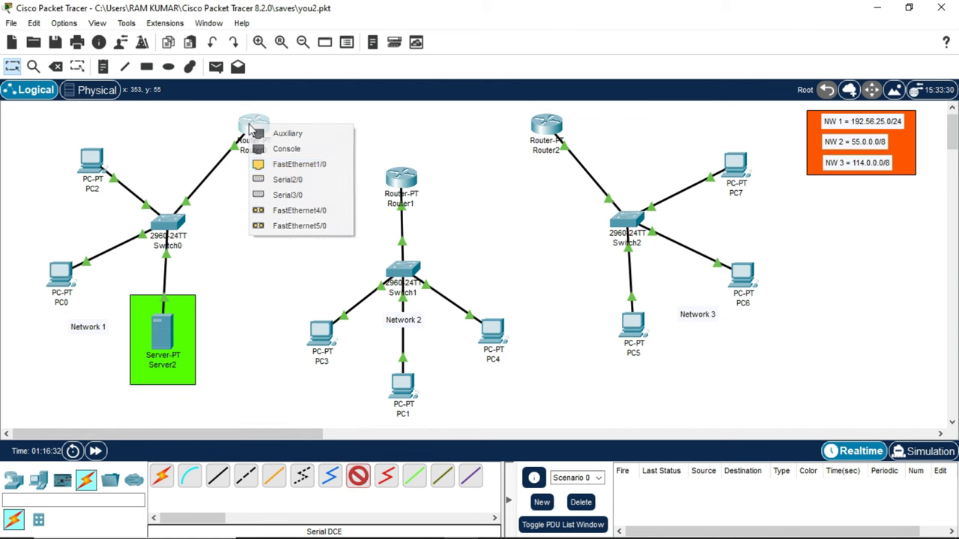
left_click(287, 179)
left_click(400, 177)
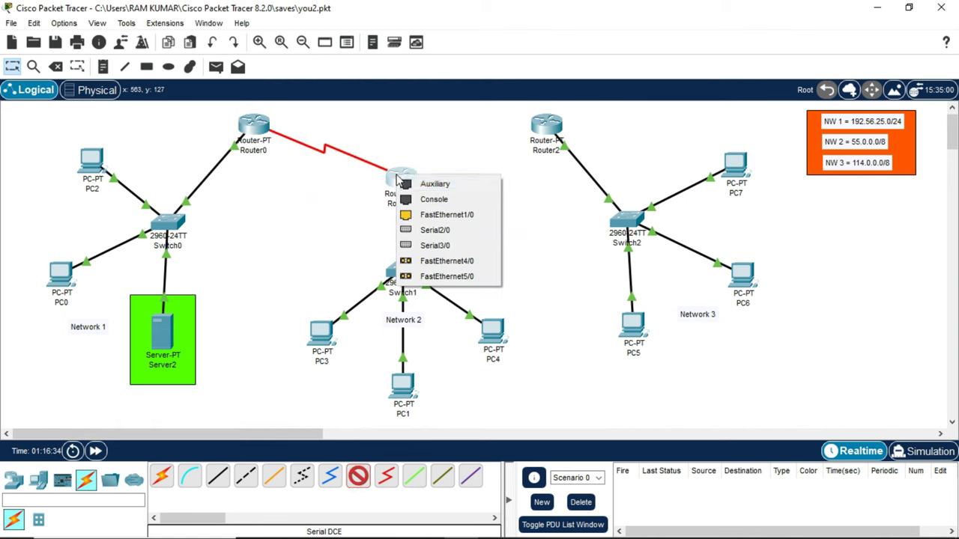
left_click(433, 232)
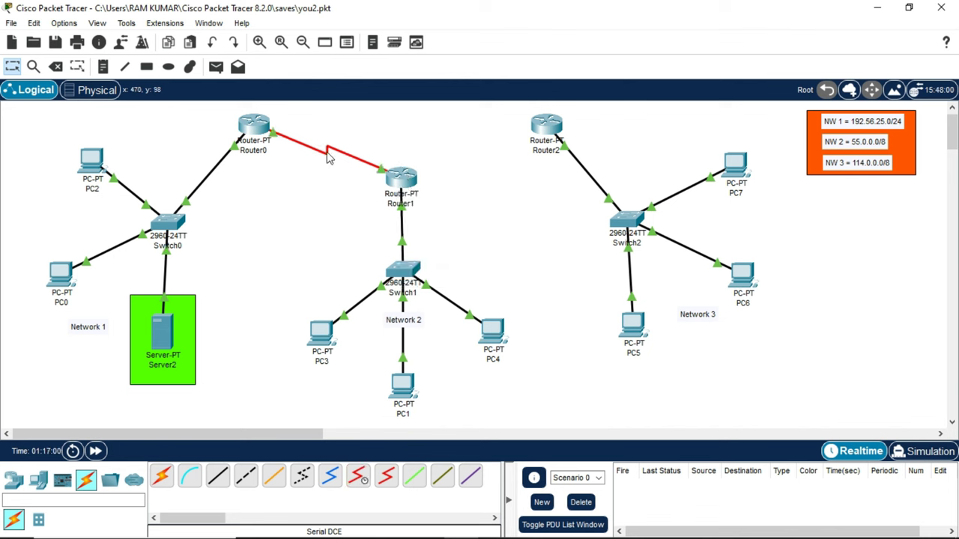
Address Router0's Serial2/0 as 10.0.0.1 with mask 255.0.0.0
left_click(252, 126)
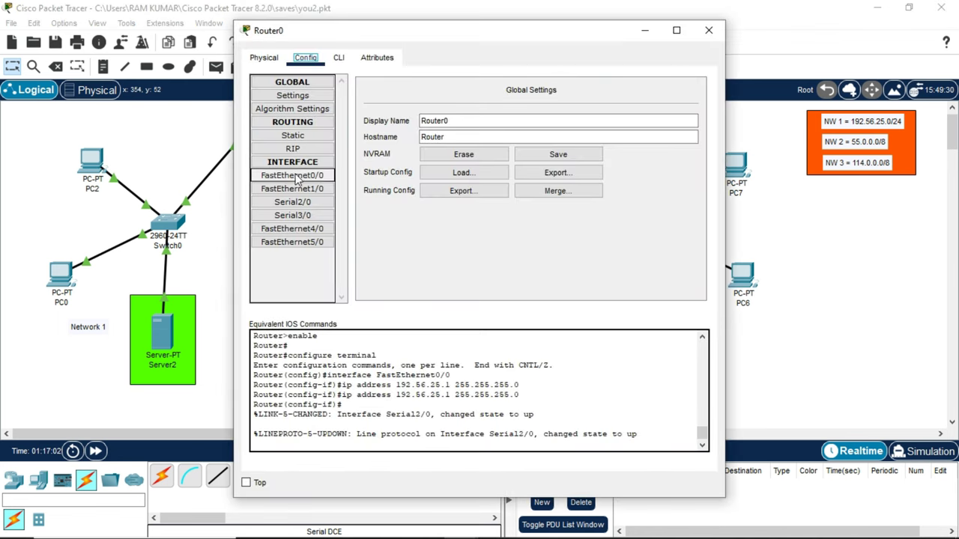
left_click(302, 202)
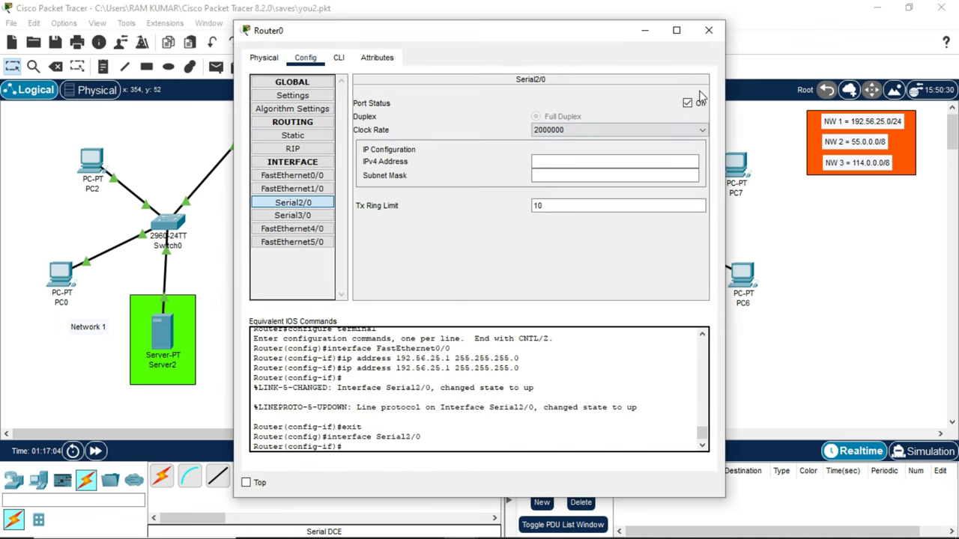
left_click(581, 161)
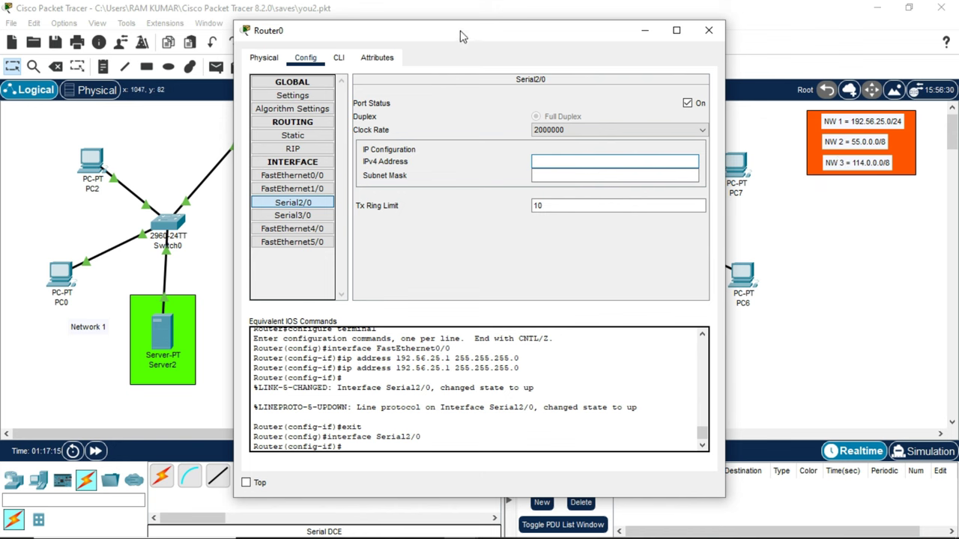
left_click_drag(457, 33, 444, 88)
type("10")
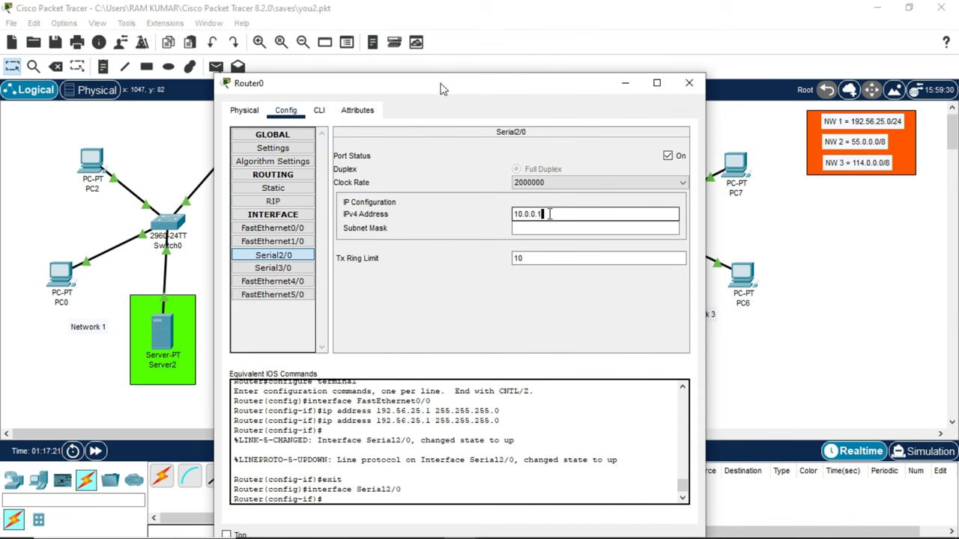
type(".0.0.1")
key("Tab")
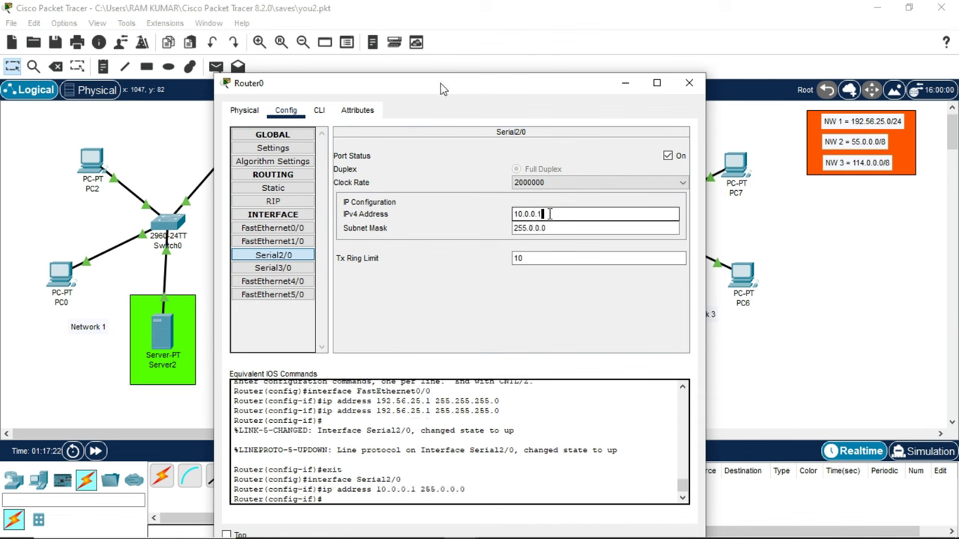
left_click(693, 81)
Address Router1's Serial2/0 as 10.0.0.2 with mask 255.0.0.0
left_click(390, 180)
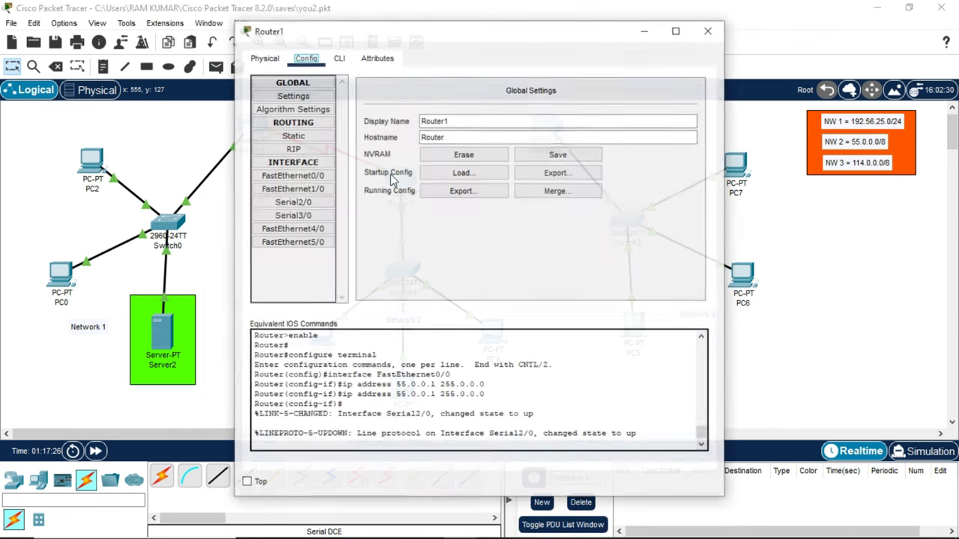
left_click(293, 202)
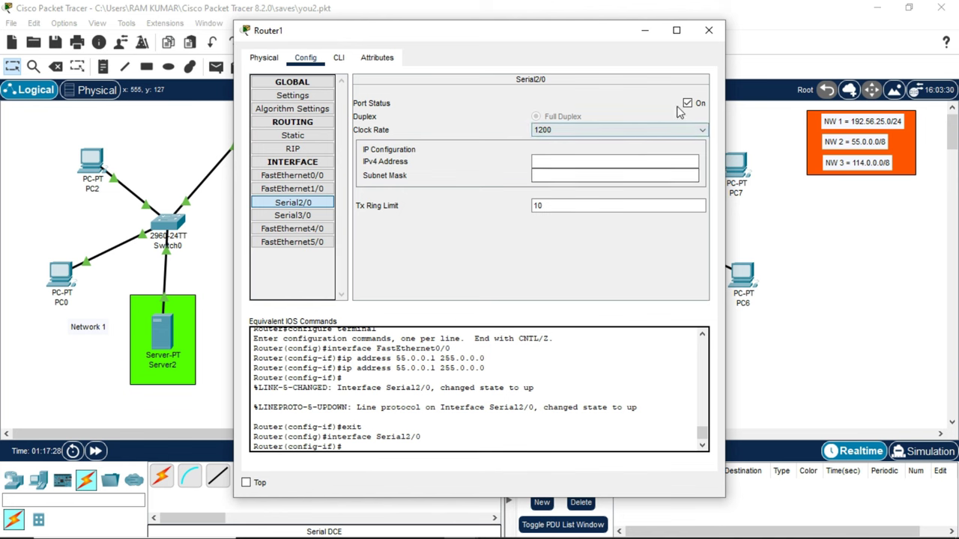
left_click(568, 163)
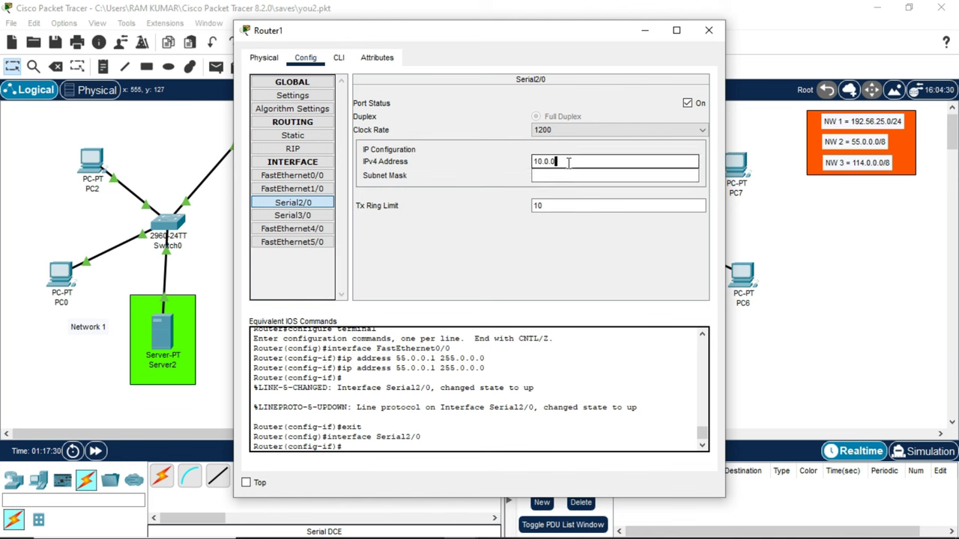
key("Return")
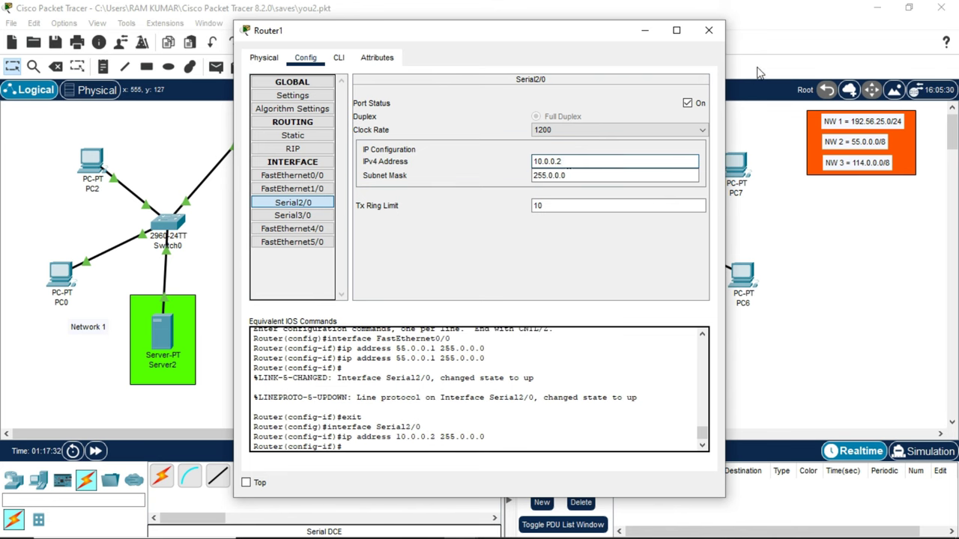
Connect Router1's Serial3/0 to Router2's Serial3/0 with a serial DCE cable
left_click(710, 32)
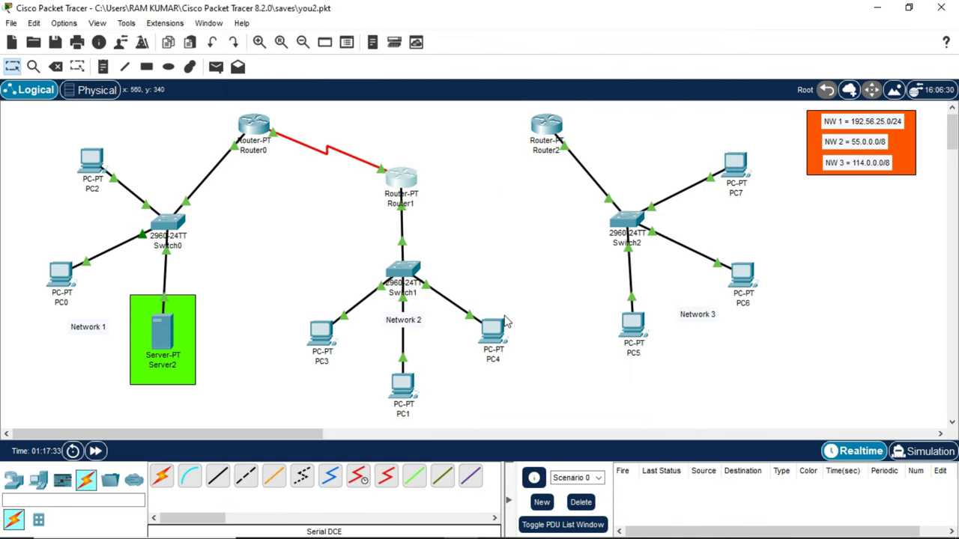
left_click(360, 474)
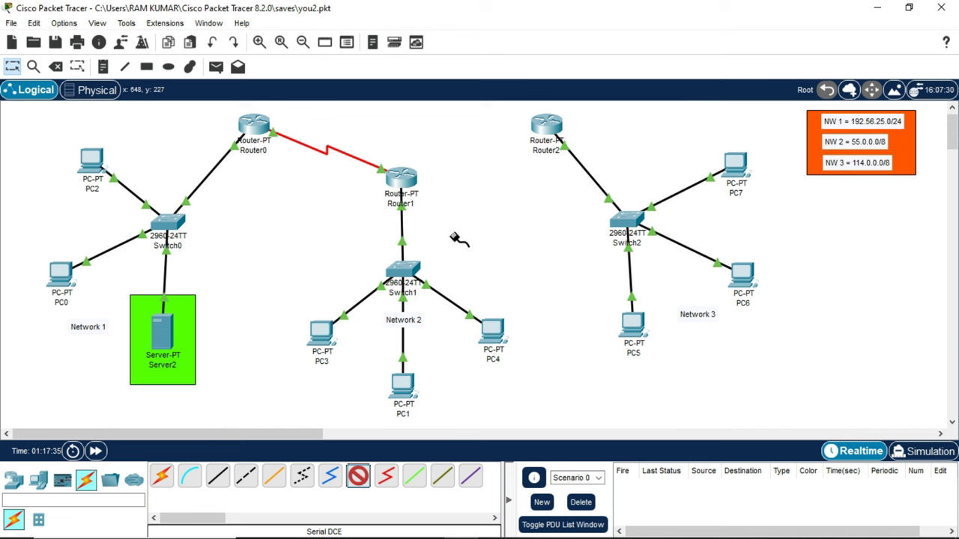
left_click(391, 173)
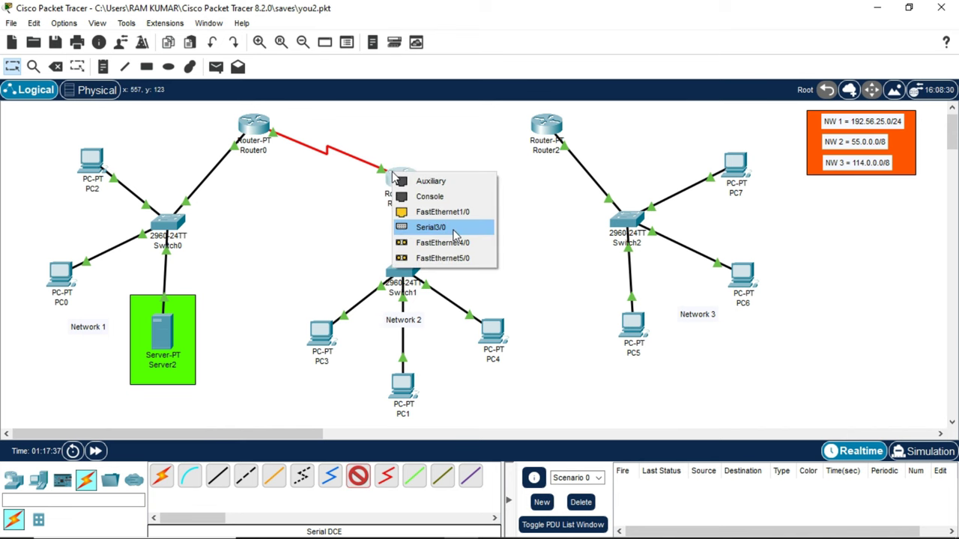
left_click(424, 223)
left_click(552, 122)
left_click(549, 125)
left_click(589, 194)
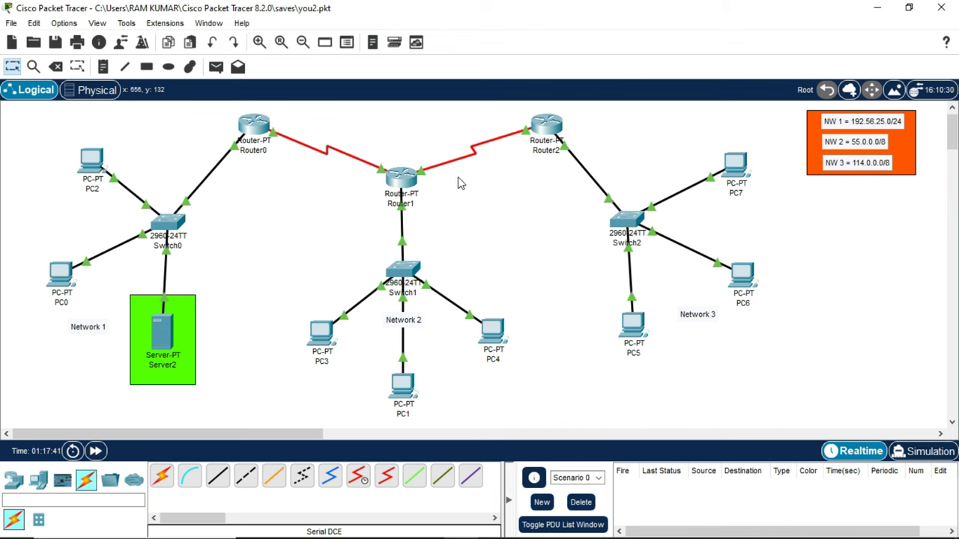
Address Router1's Serial3/0 as 11.0.0.1 with mask 255.0.0.0
left_click(401, 177)
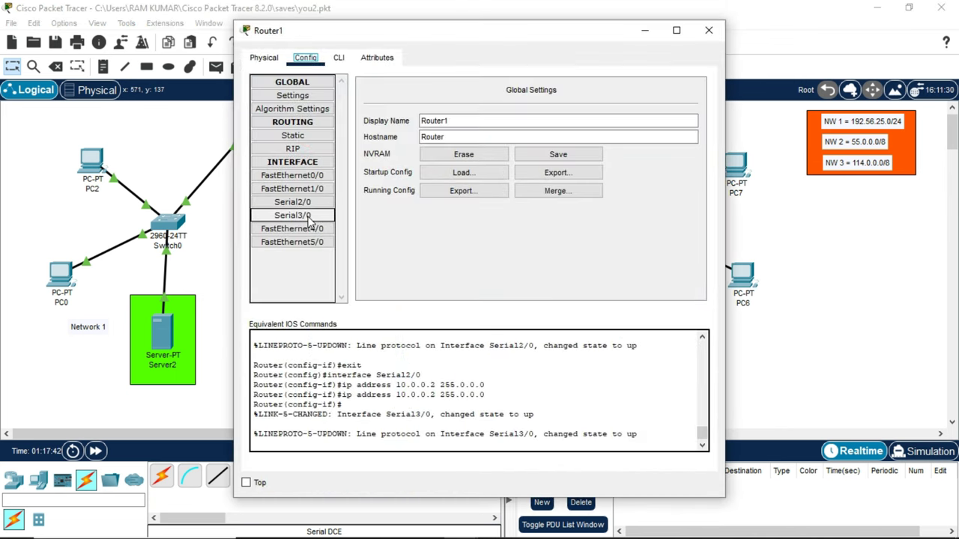
left_click(587, 165)
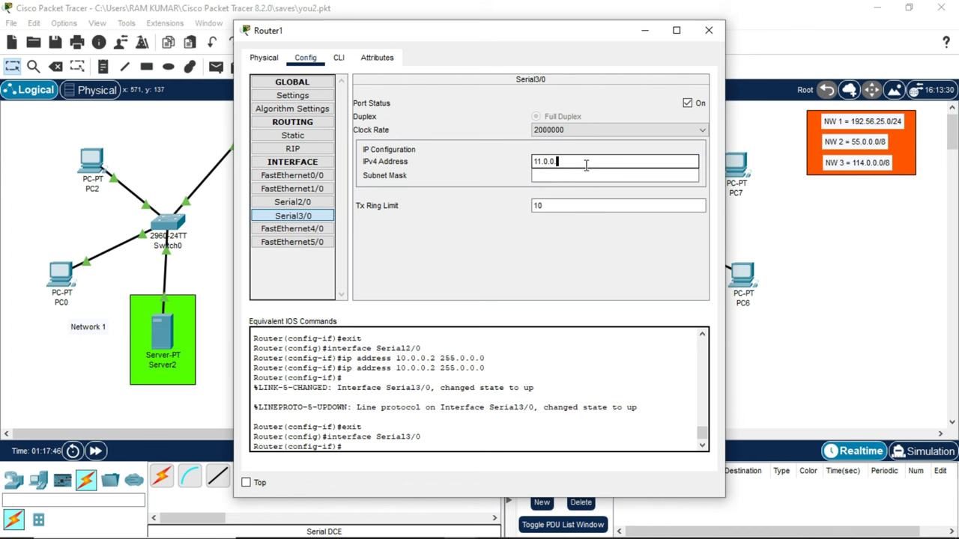
key("Return")
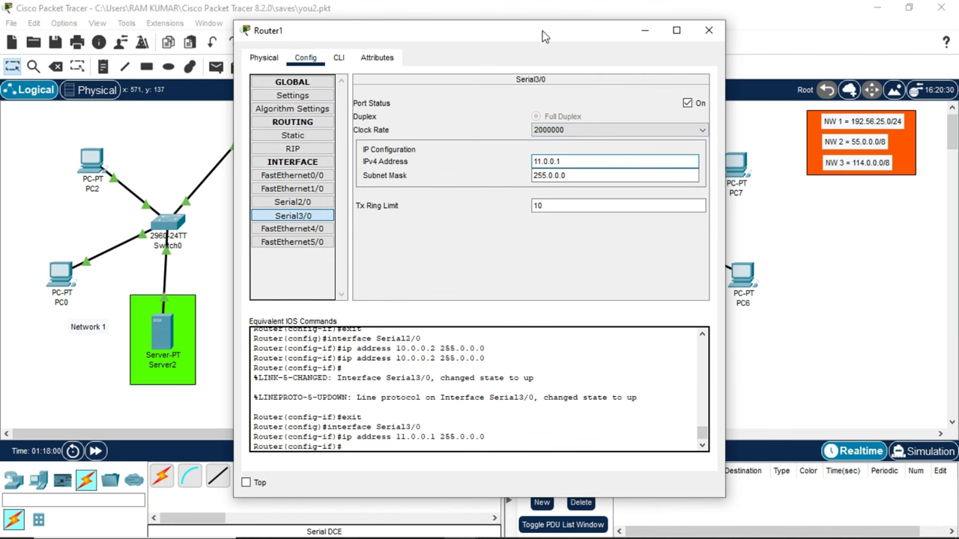
left_click_drag(535, 38, 507, 37)
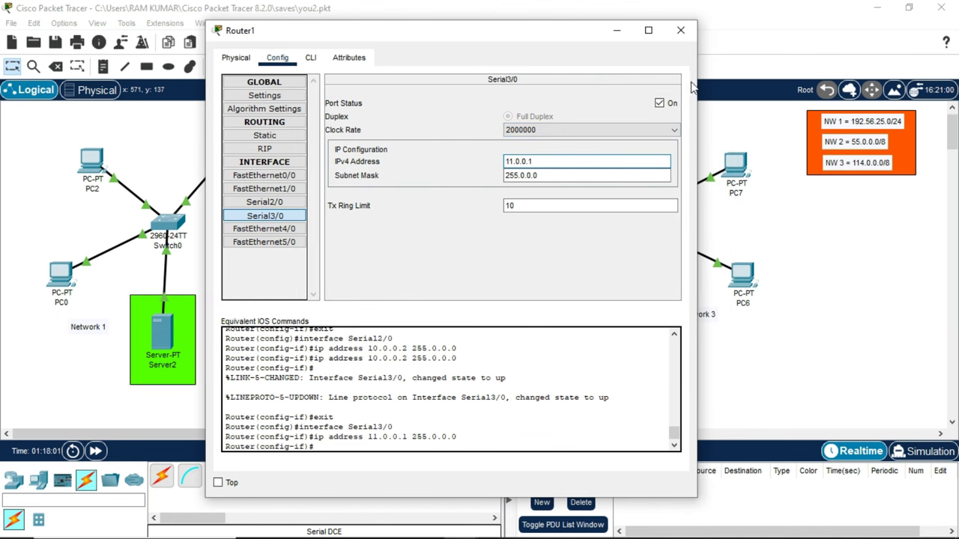
left_click(681, 32)
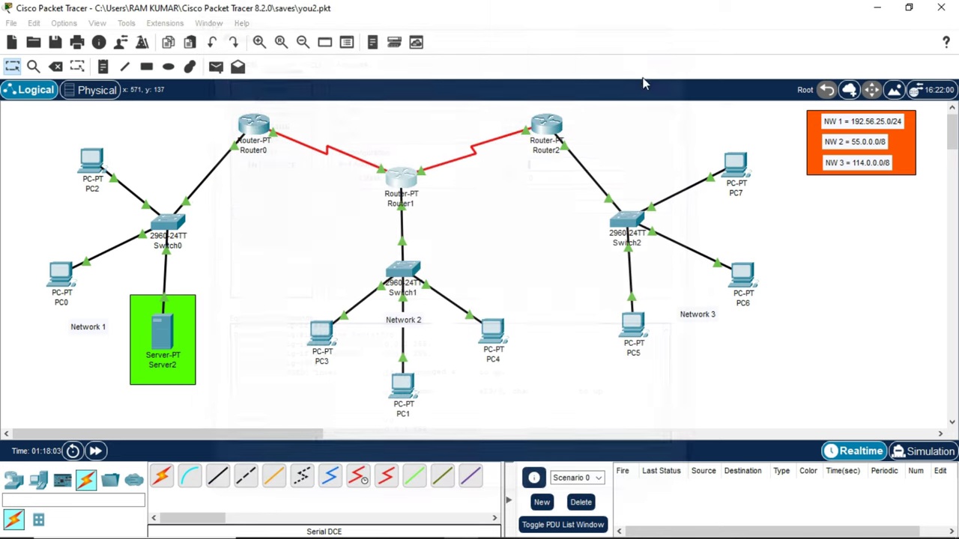
Connect Router0's Serial3/0 to Router2's Serial2/0 with a serial DCE cable
left_click(358, 475)
left_click(253, 126)
left_click(296, 181)
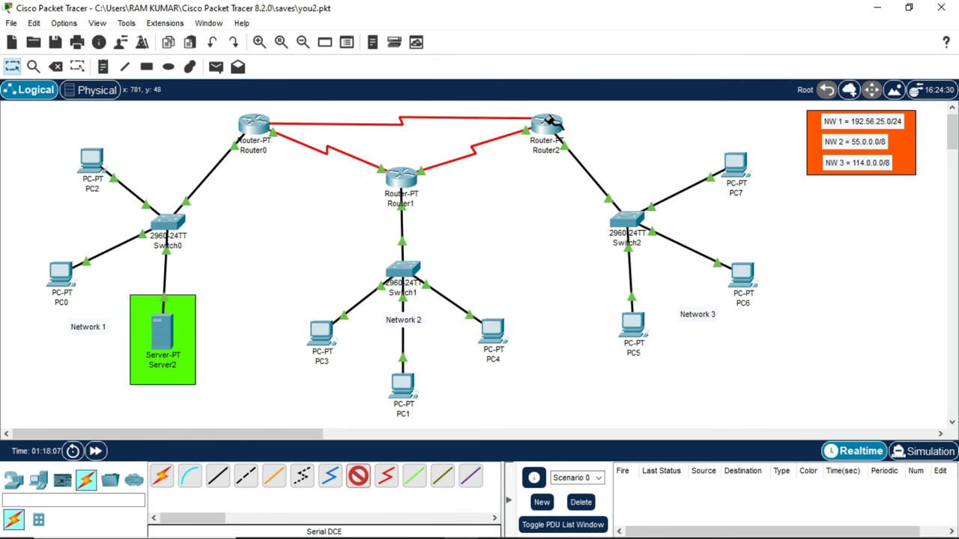
left_click(546, 124)
left_click(590, 183)
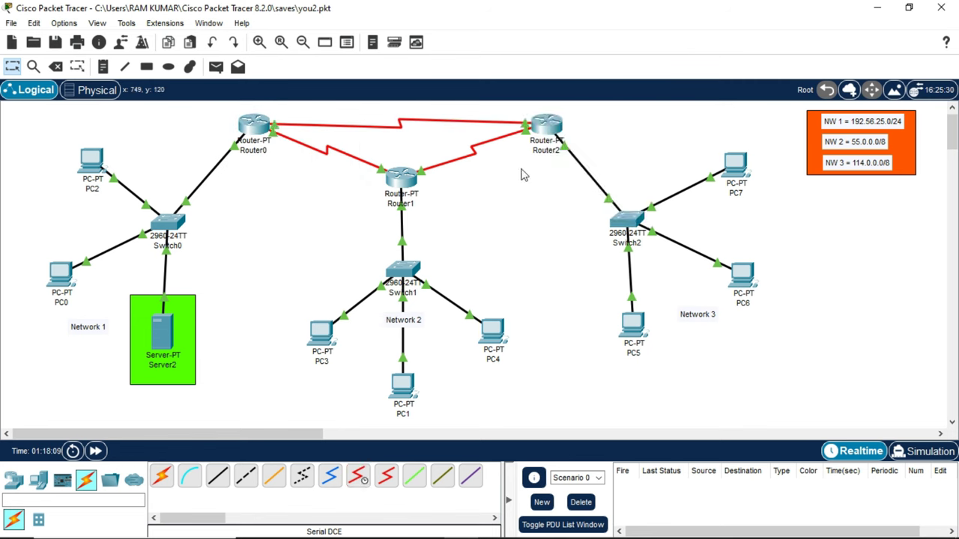
Address Router0's Serial3/0 as 12.0.0.1 with mask 255.0.0.0
left_click(255, 125)
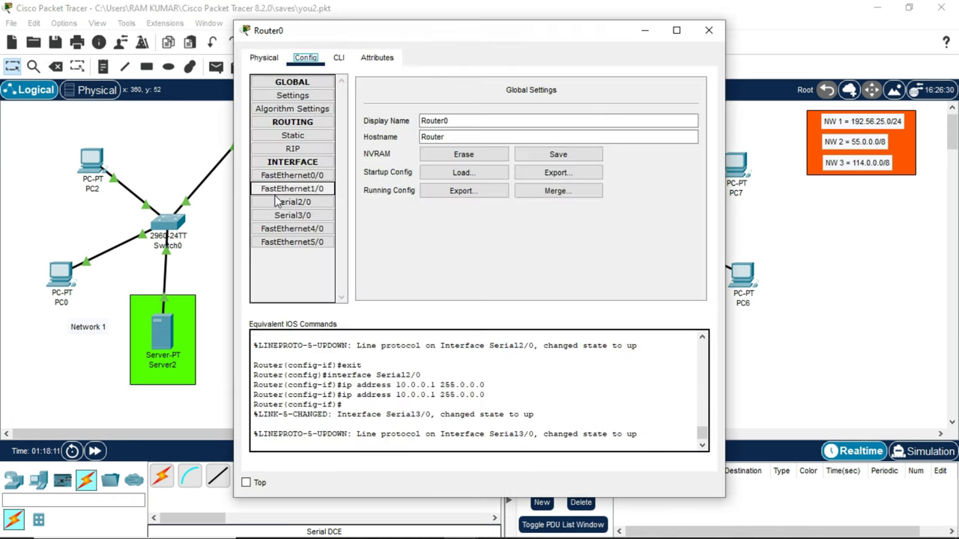
left_click(289, 205)
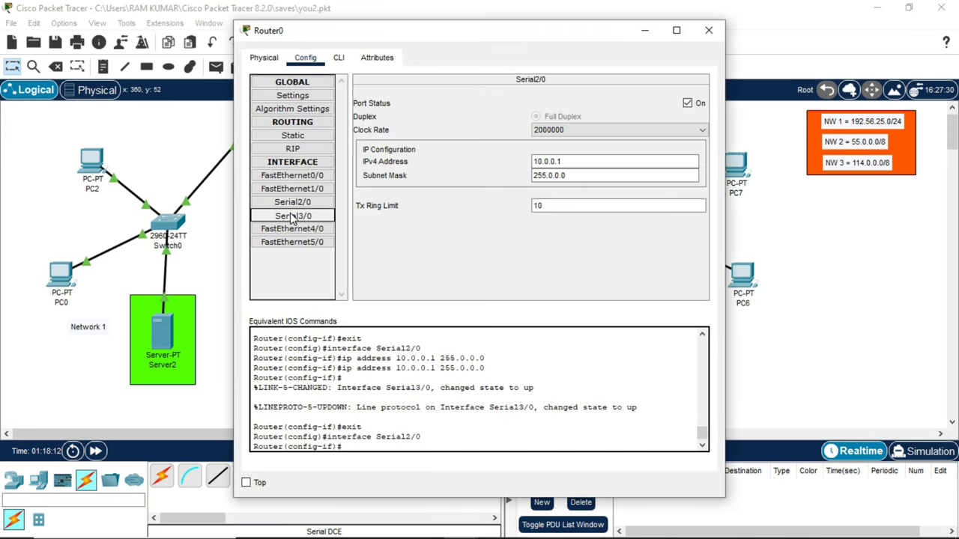
left_click(292, 216)
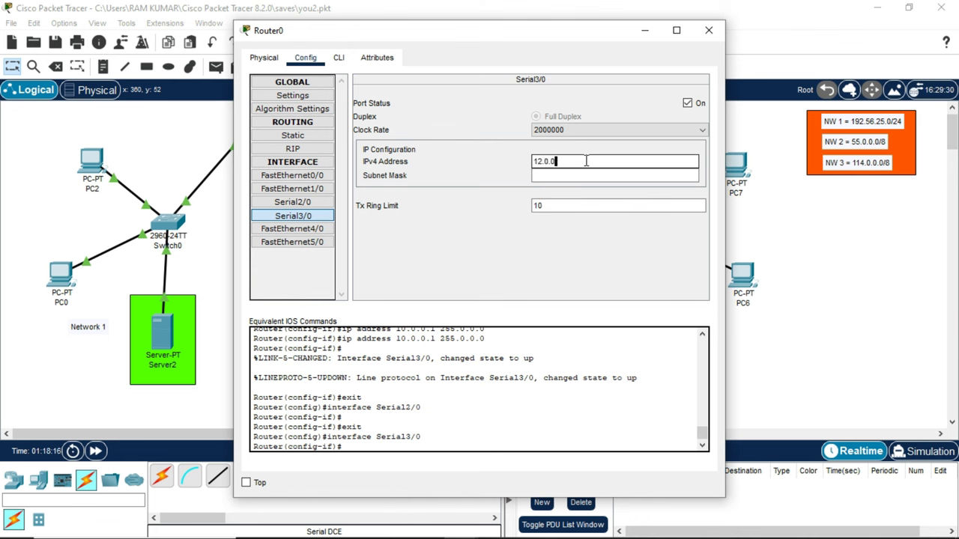
left_click(586, 161)
type("12.0.0.1")
key("Return")
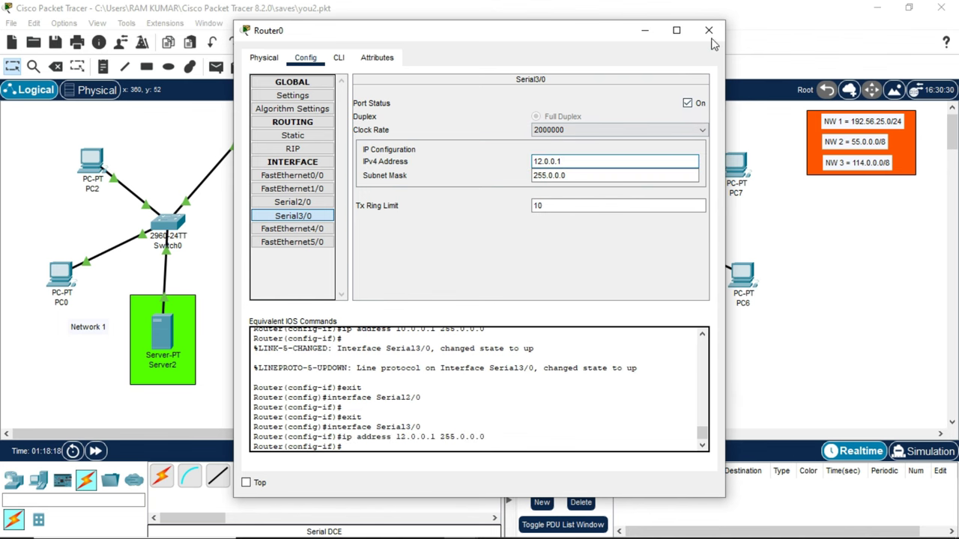
left_click(708, 30)
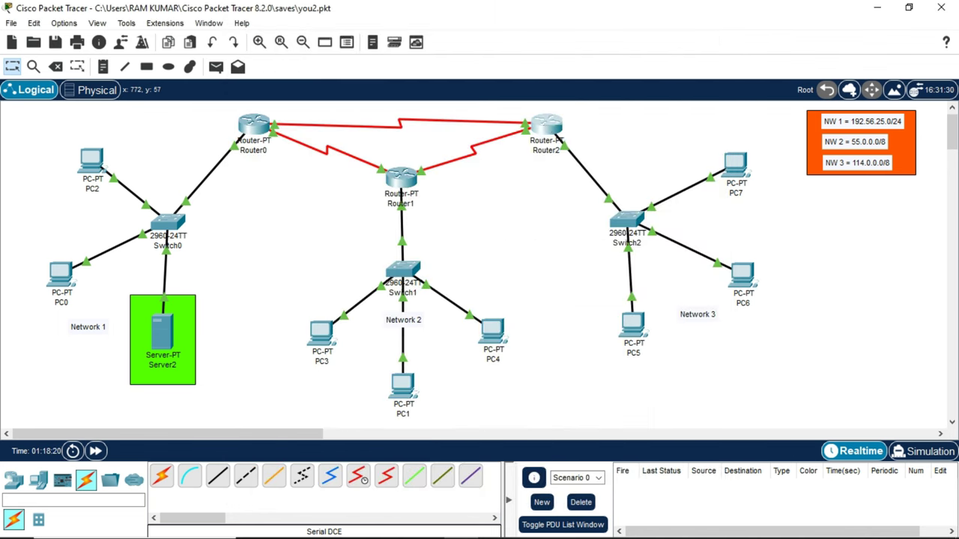
Give Router2's Serial2/0 interface the IPv4 address 12.0.0.2 with mask 255.0.0.0
left_click(546, 131)
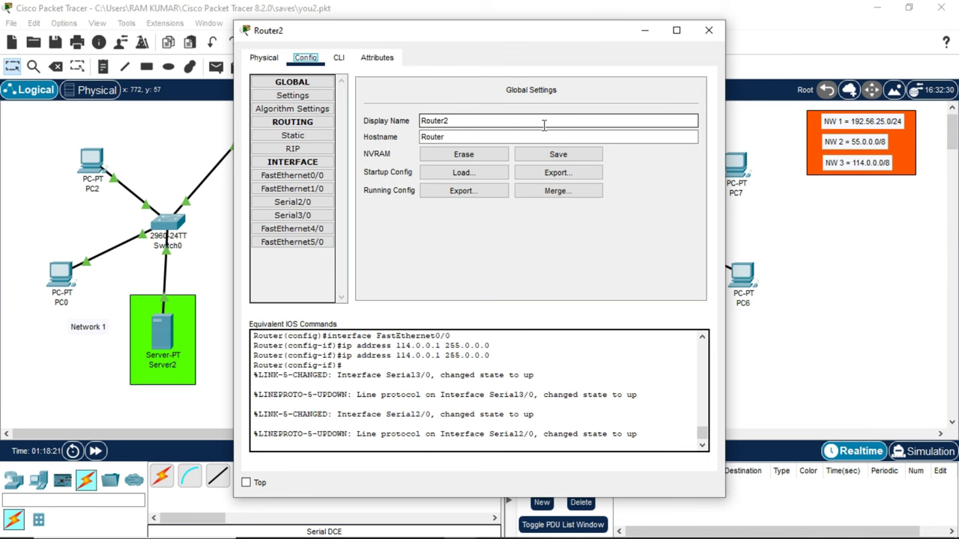
left_click(293, 216)
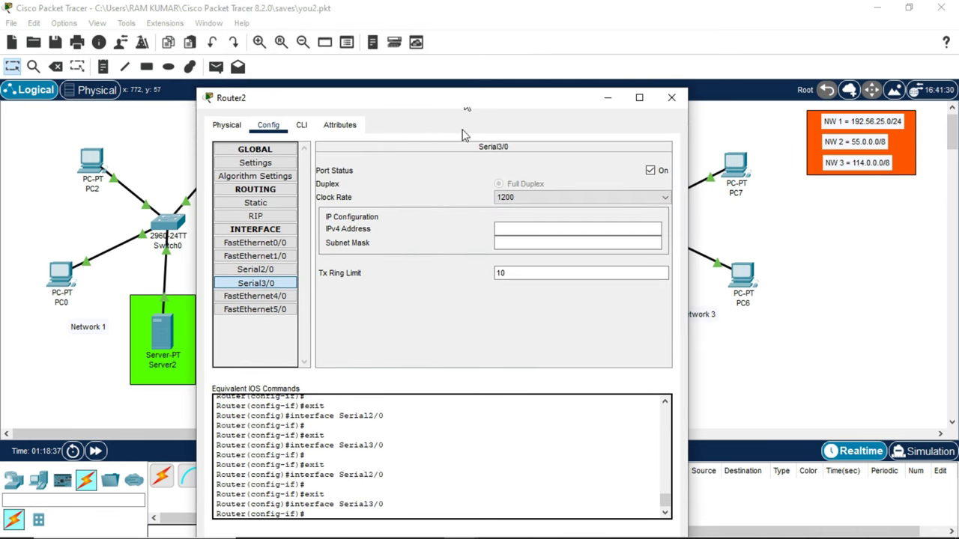
left_click(274, 271)
left_click(546, 230)
type("12.0.0.2")
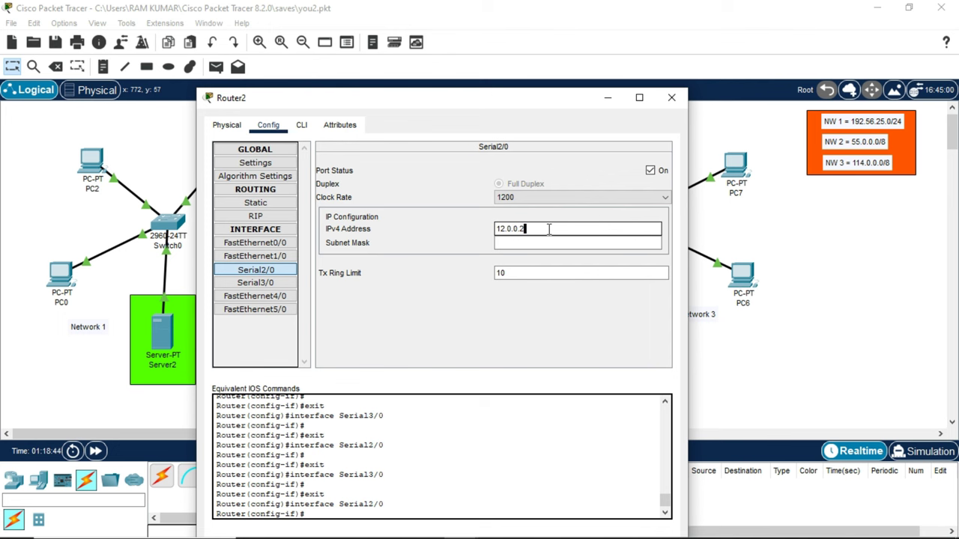
key("Return")
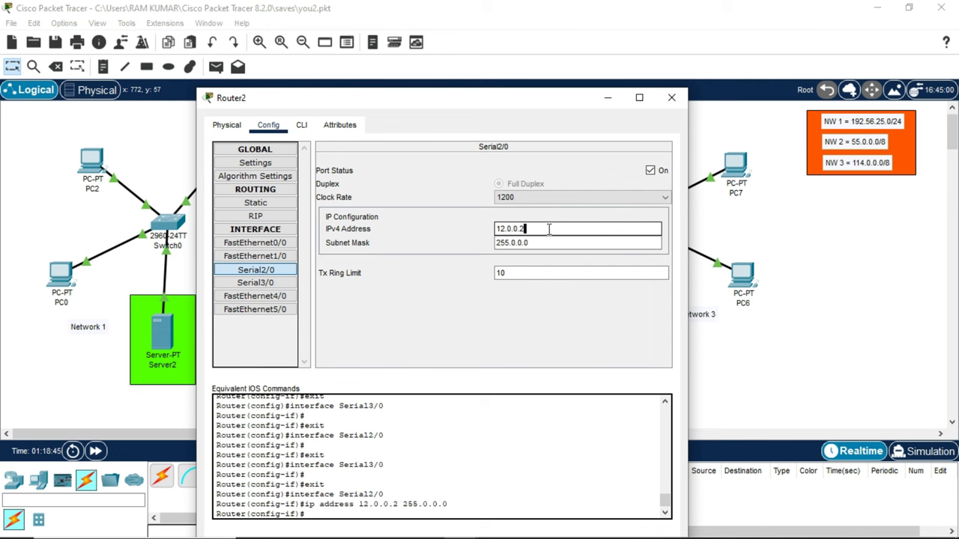
Set Router2's Serial3/0 interface to 11.0.0.2 with mask 255.0.0.0 and close the window
left_click(232, 290)
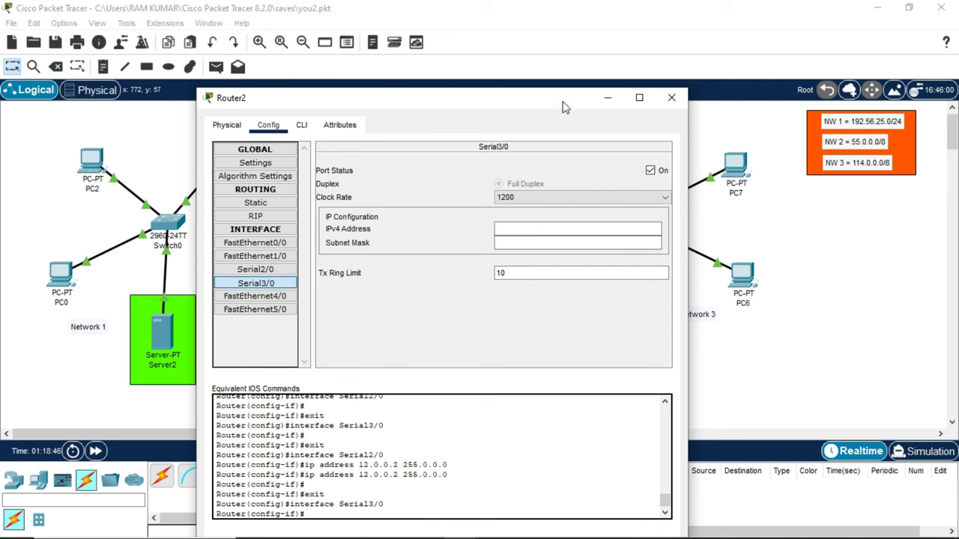
left_click_drag(542, 98, 531, 126)
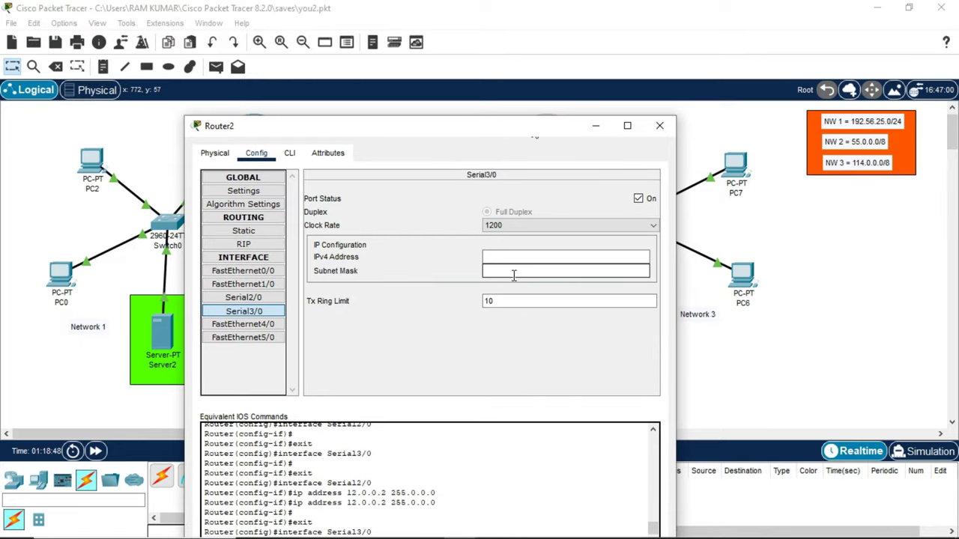
left_click(514, 259)
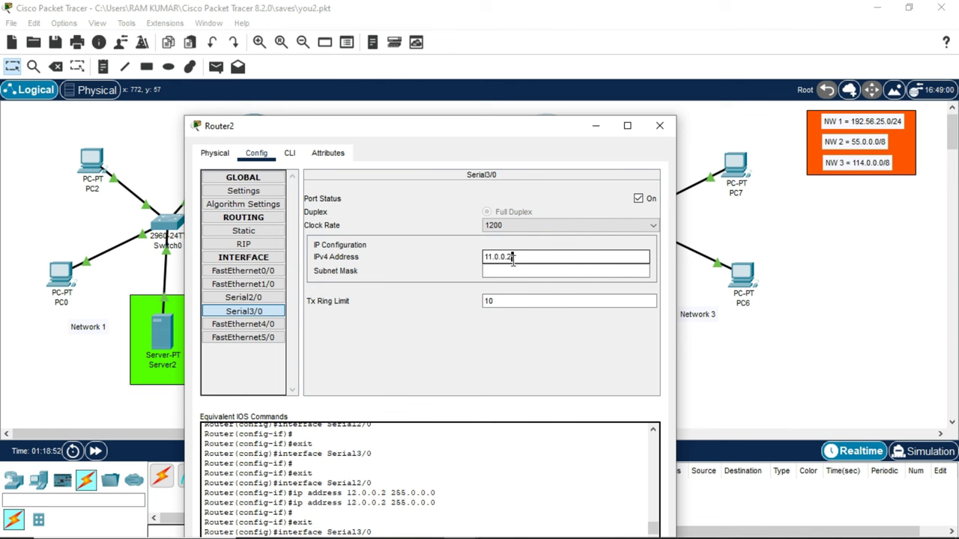
type("11.0.0.2")
key("Return")
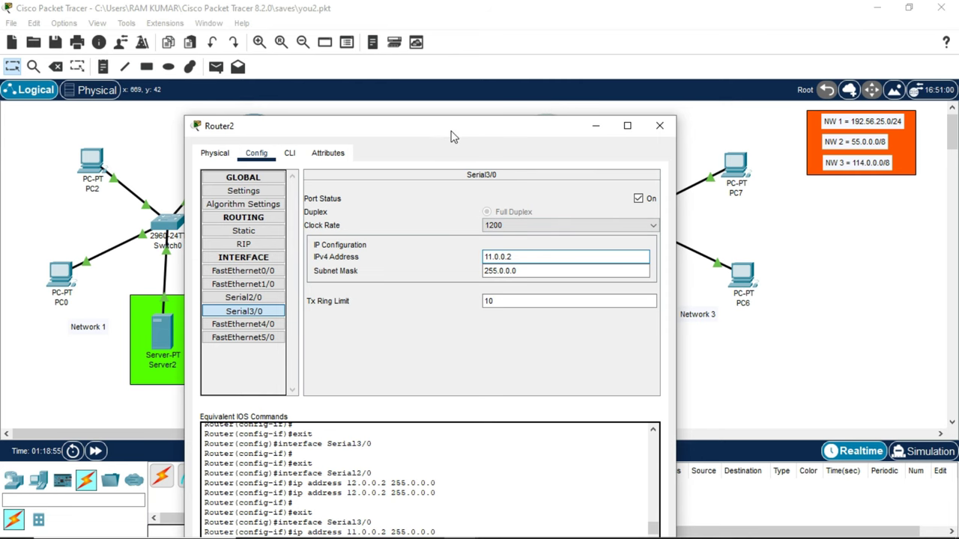
left_click_drag(452, 135, 465, 66)
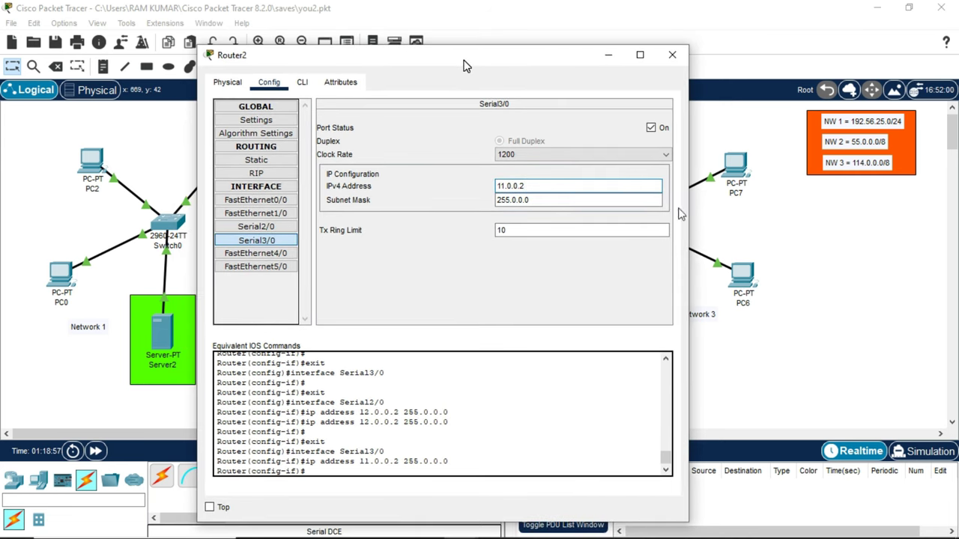
left_click(673, 56)
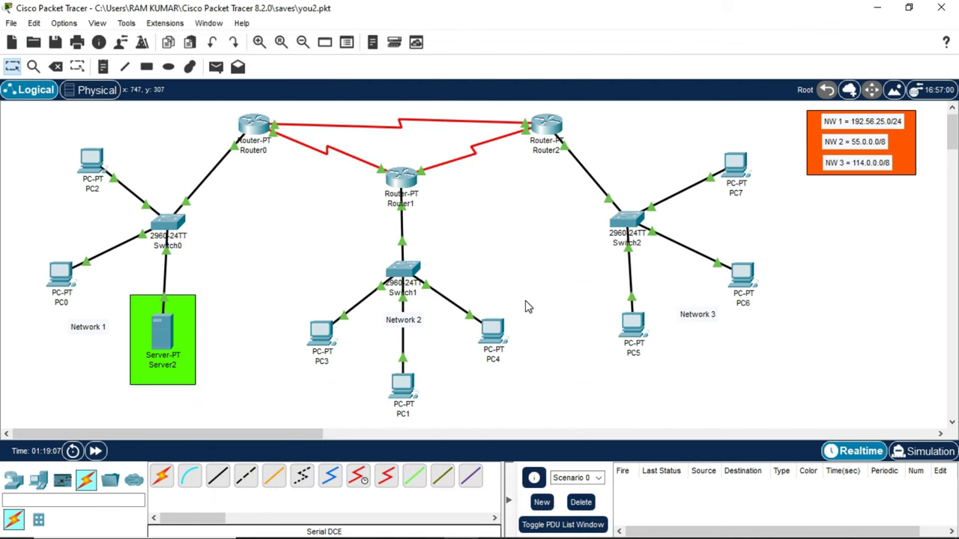
Open Router0's RIP routing page, ready to enter networks, with Router0 still visible on the canvas
left_click(253, 128)
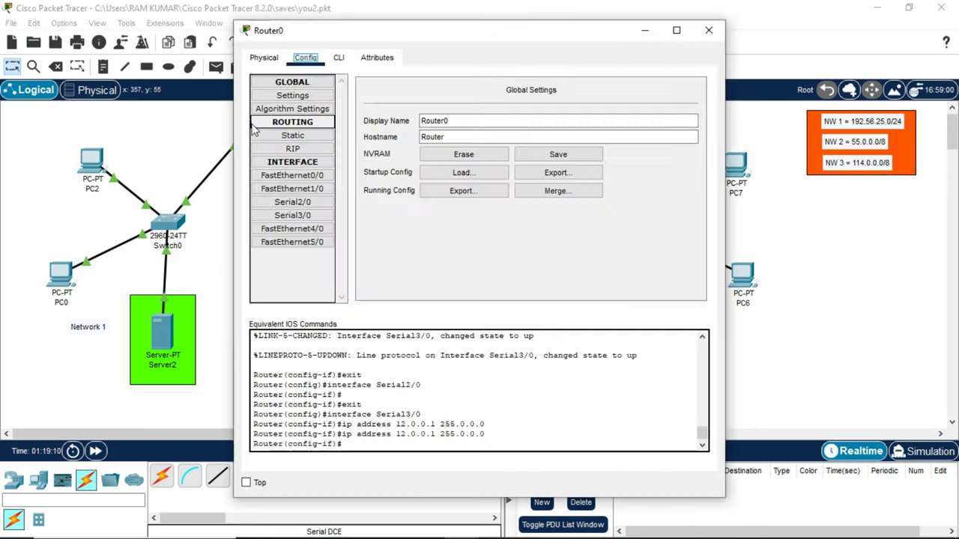
left_click(295, 149)
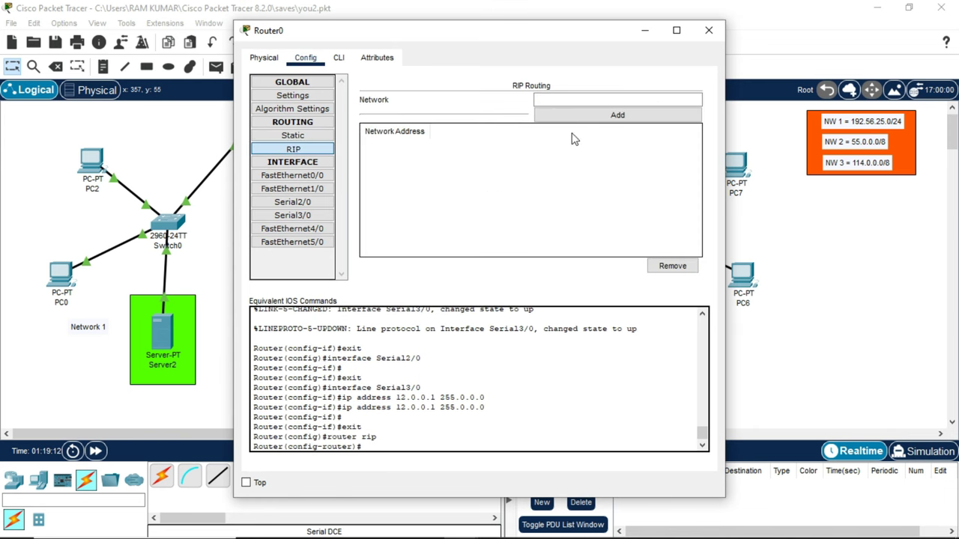
left_click(579, 100)
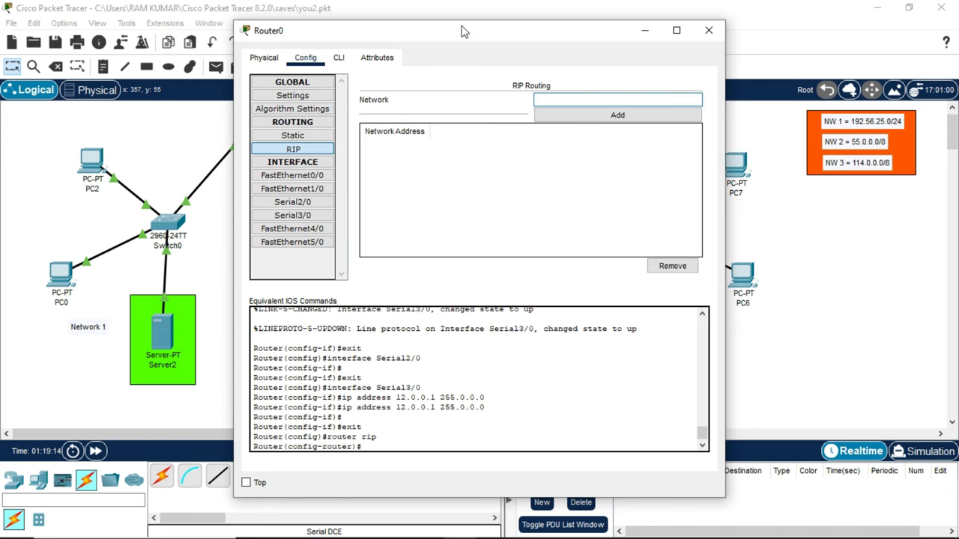
left_click_drag(462, 30, 569, 16)
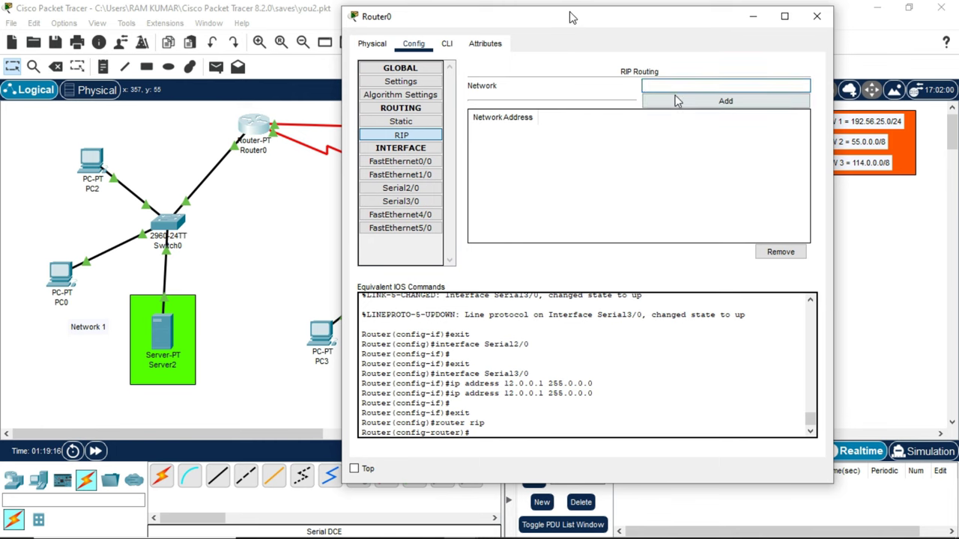
left_click_drag(272, 214, 462, 124)
left_click(254, 132)
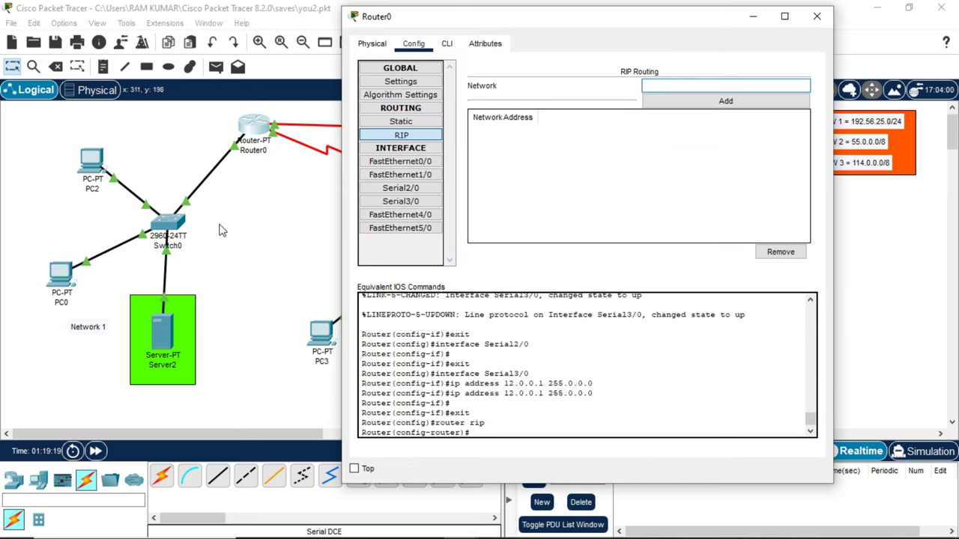
Add notes 10.0.0.0, 11.0.0.0 and 12.0.0.0 beside the three serial links
left_click(752, 16)
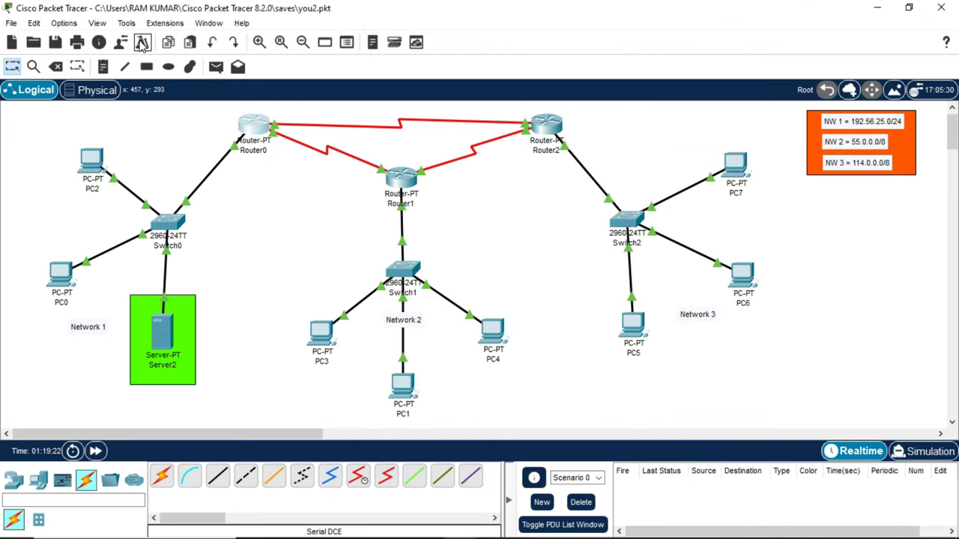
left_click(295, 168)
type("10.0.0.0")
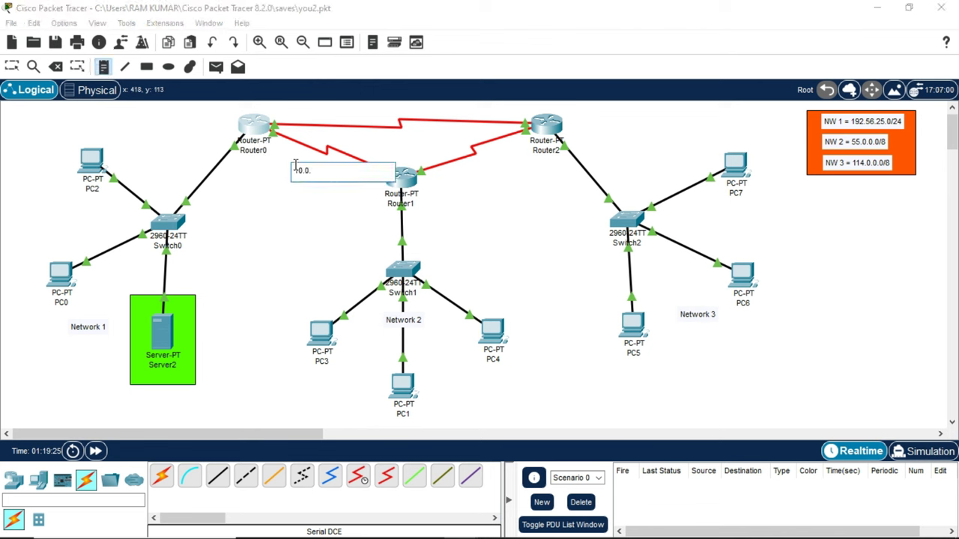
left_click(462, 170)
type("11.0.0.0")
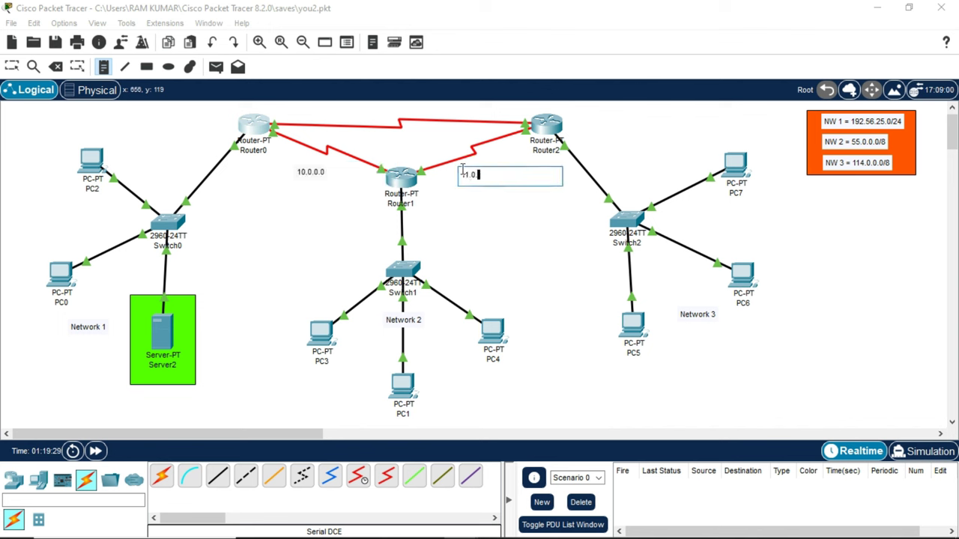
left_click(374, 114)
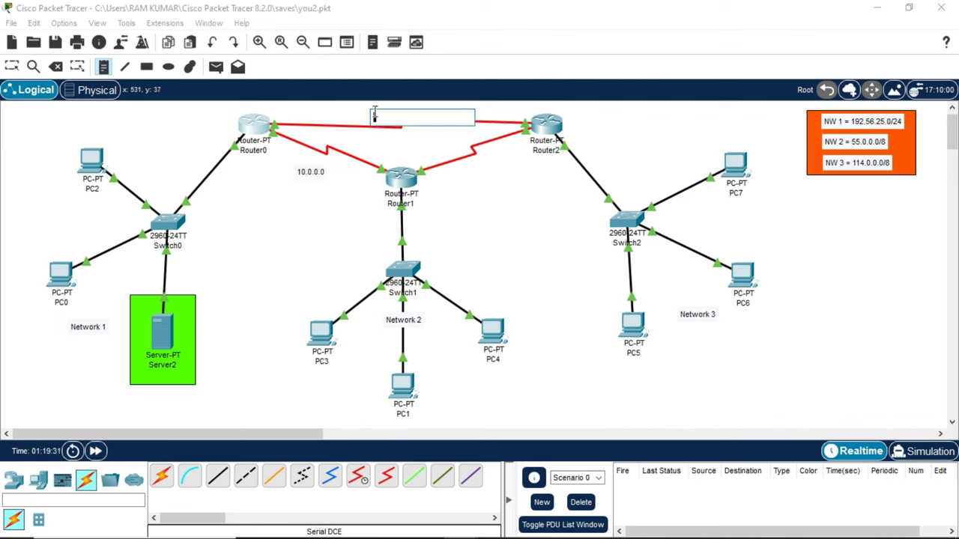
type("12.0.0.0")
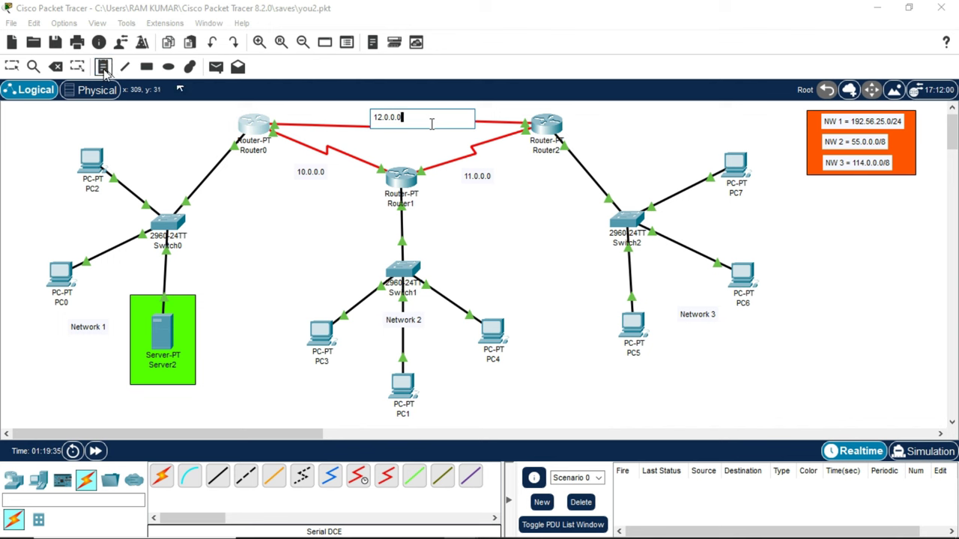
left_click(322, 138)
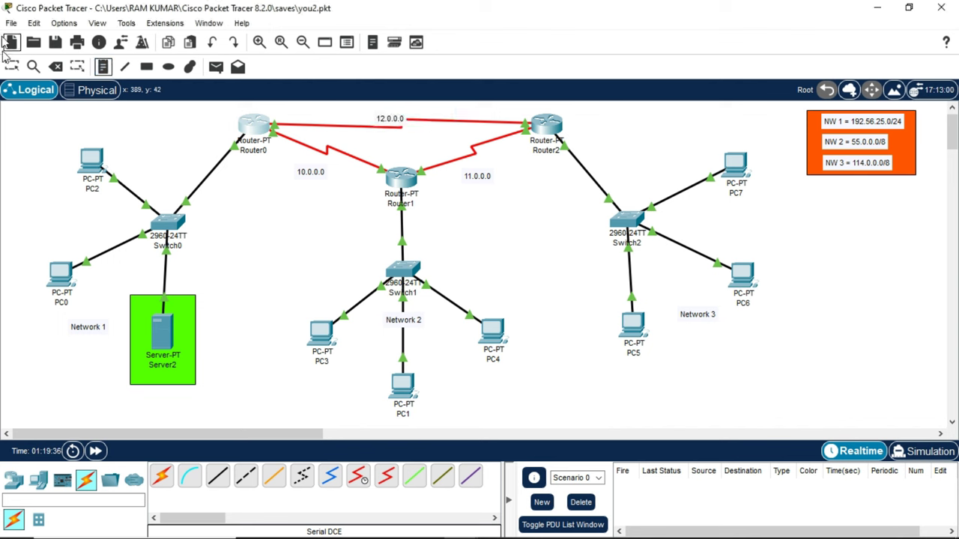
Check the address on Router1's Serial3/0 interface
left_click(12, 66)
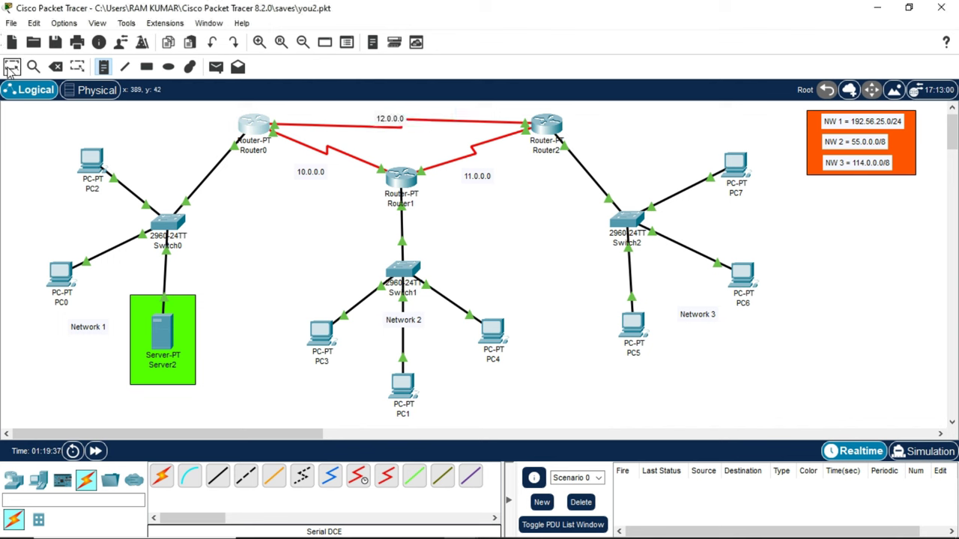
left_click(405, 178)
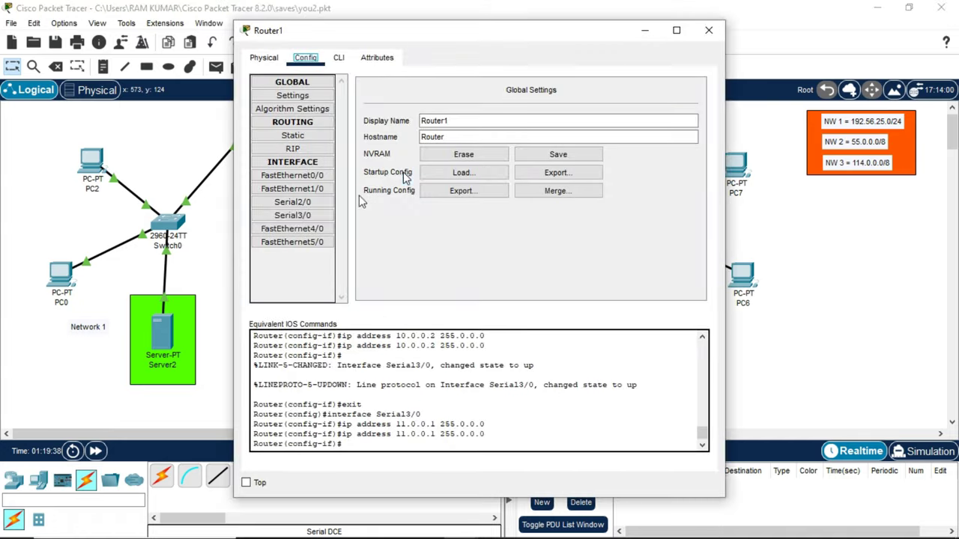
left_click(315, 217)
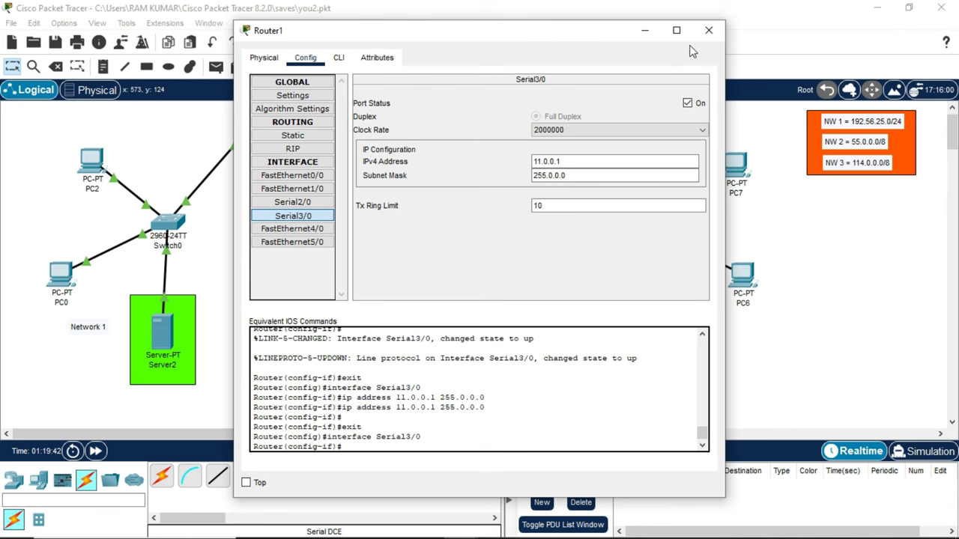
left_click(708, 31)
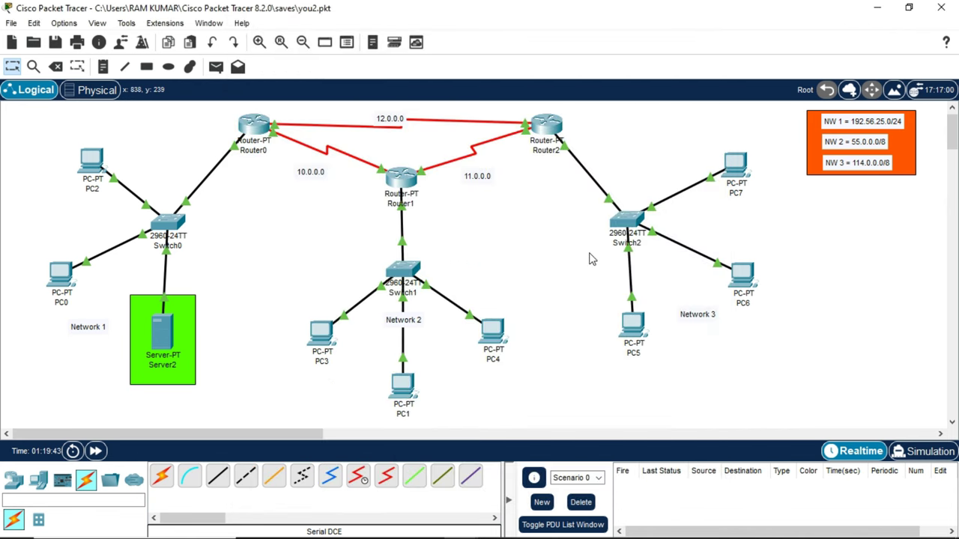
On Router0's RIP page, add networks 192.56.25.0, 10.0.0.0 and 12.0.0.0 one after another
left_click(252, 122)
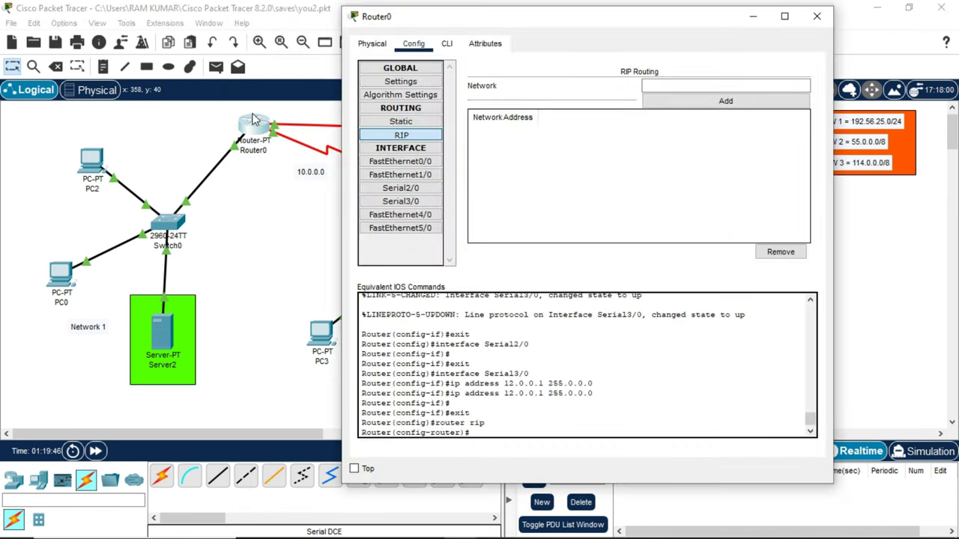
left_click(669, 86)
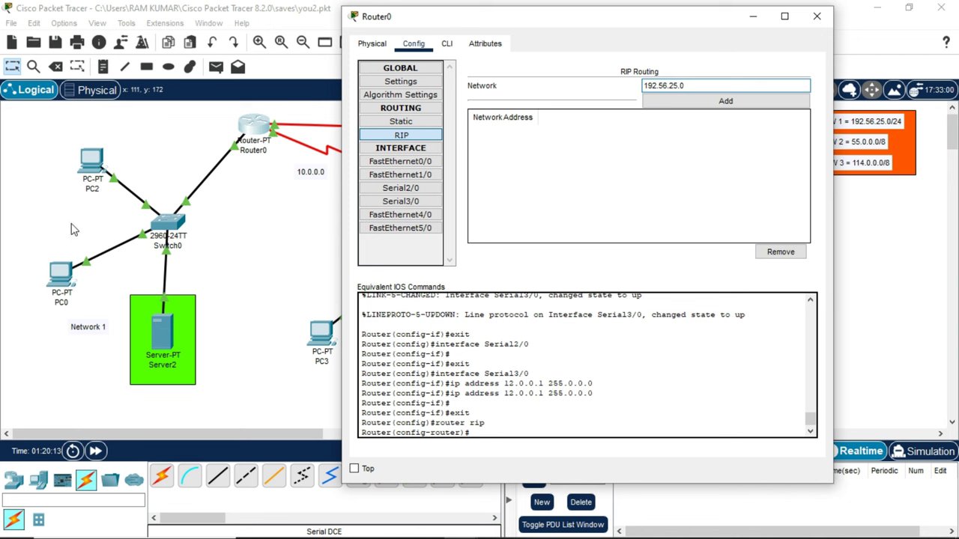
left_click(747, 104)
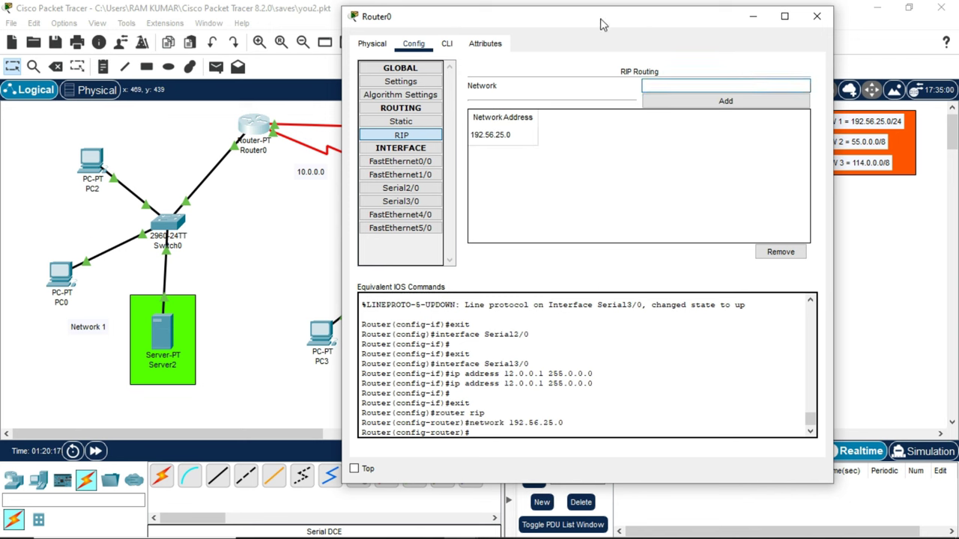
left_click_drag(604, 26, 688, 46)
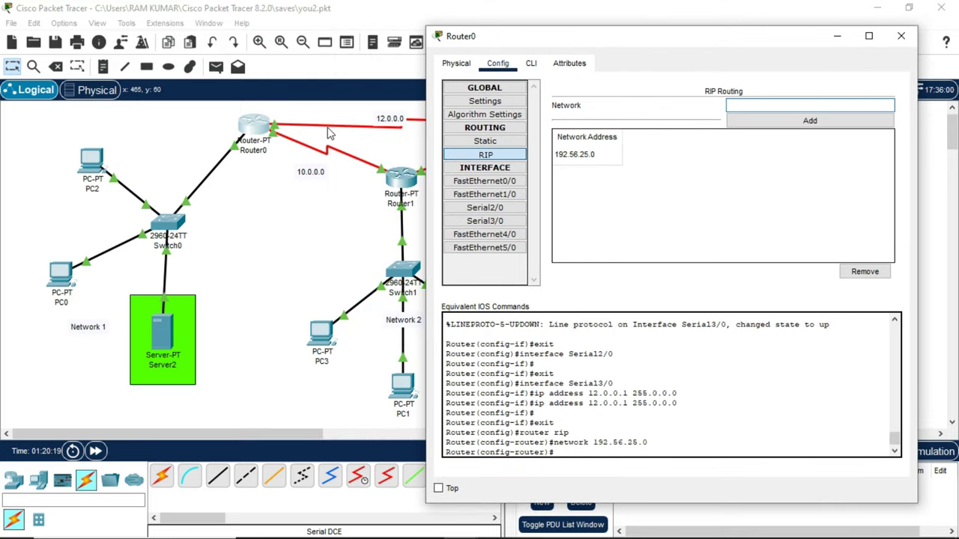
type("10.0.0.0")
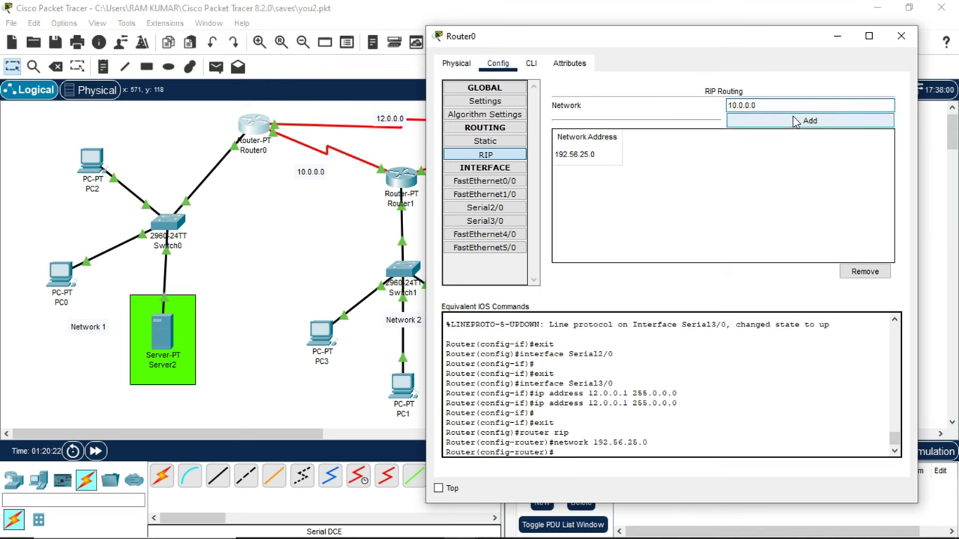
left_click(796, 122)
left_click(794, 105)
type("12.0.0")
left_click(797, 120)
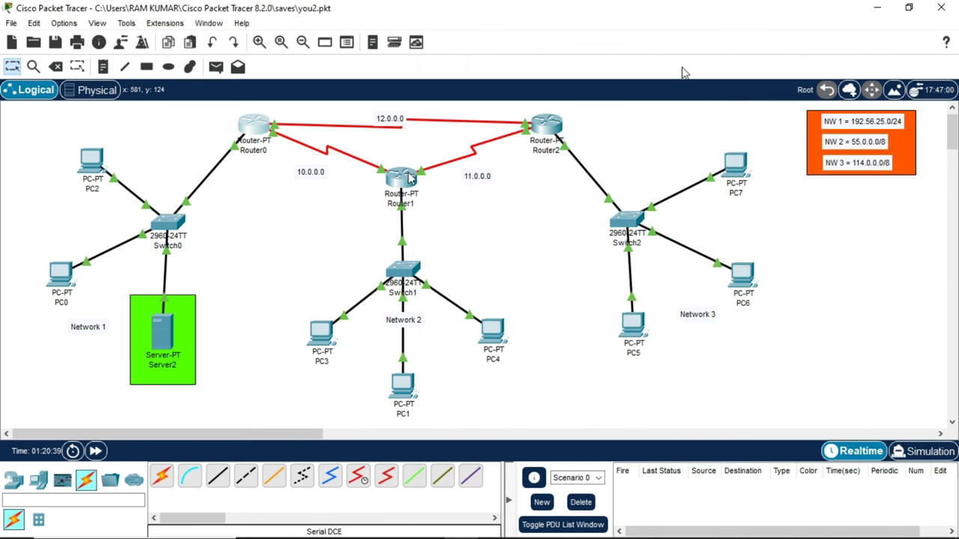
On Router1's RIP page, add networks 55.0.0.0, 10.0.0.0 and 11.0.0.0
left_click(409, 177)
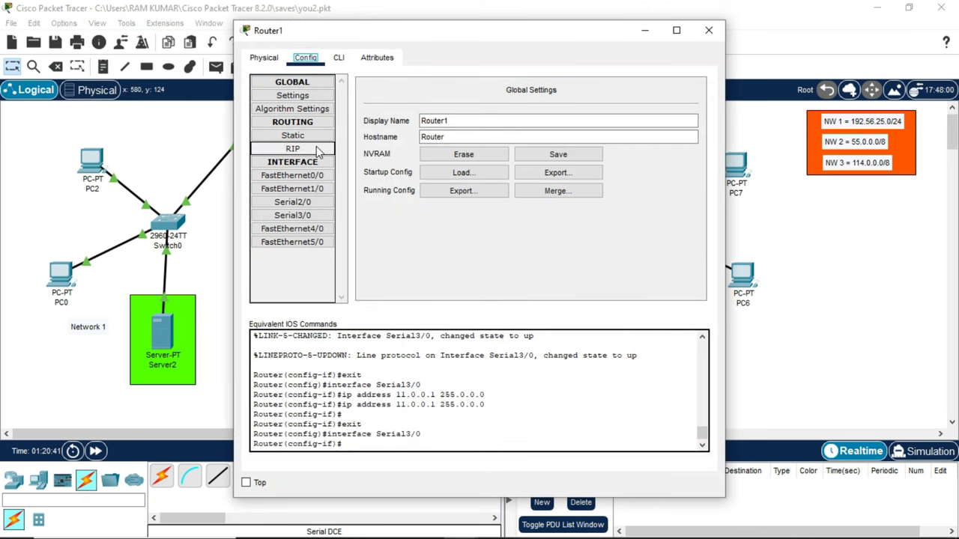
left_click(293, 149)
left_click(607, 98)
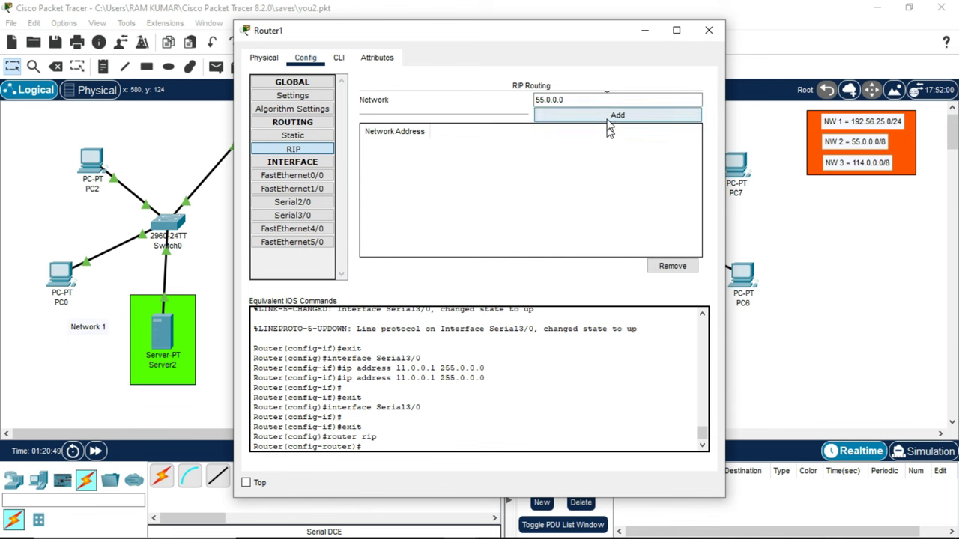
left_click(610, 117)
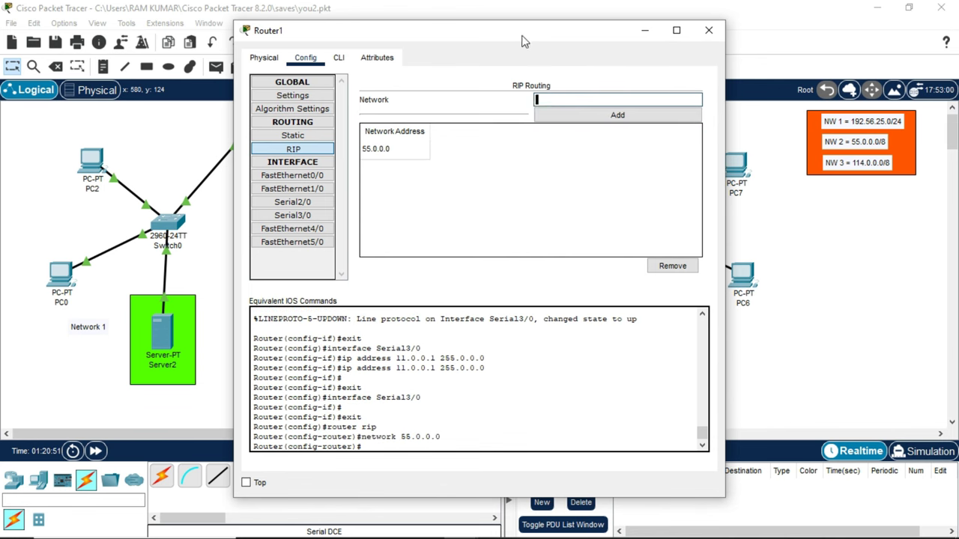
left_click_drag(514, 35, 490, 69)
type("10.0.0.0")
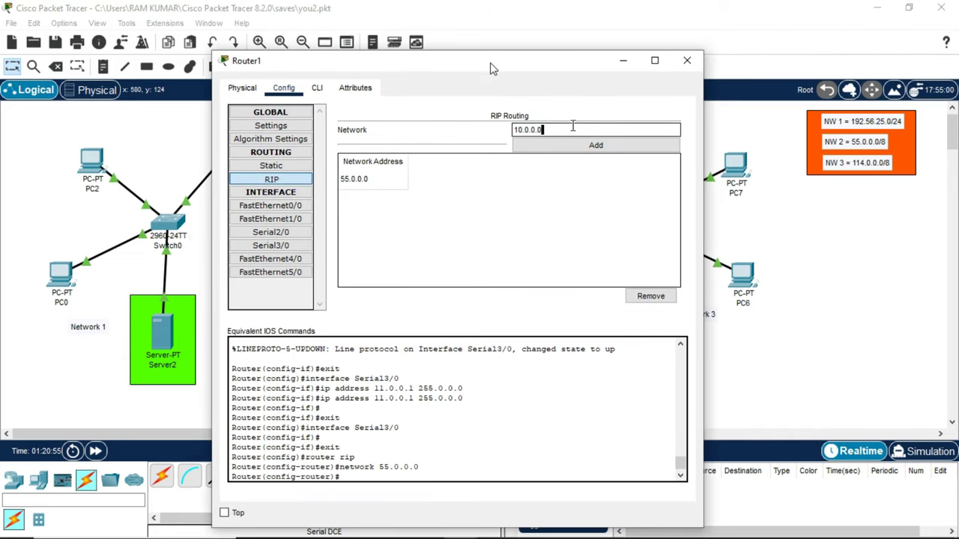
left_click(574, 145)
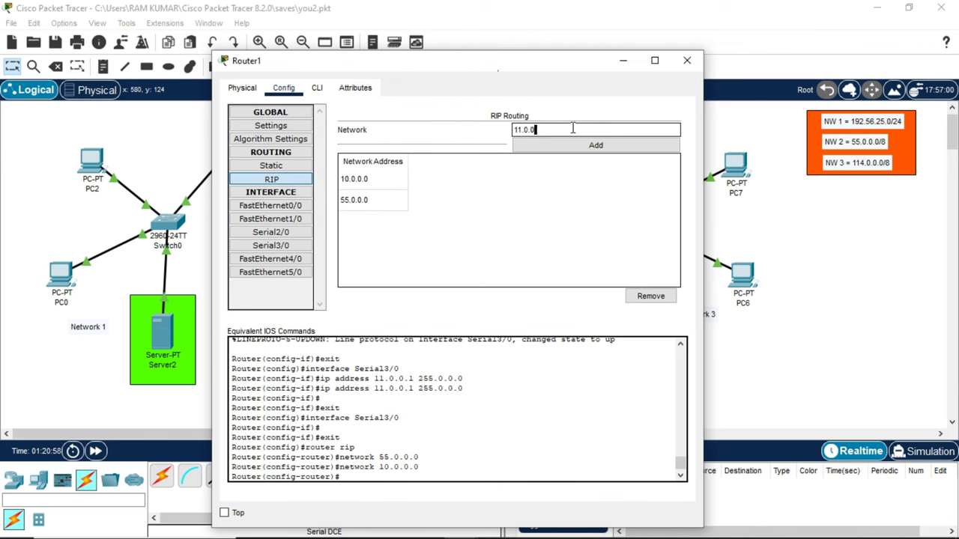
left_click(574, 147)
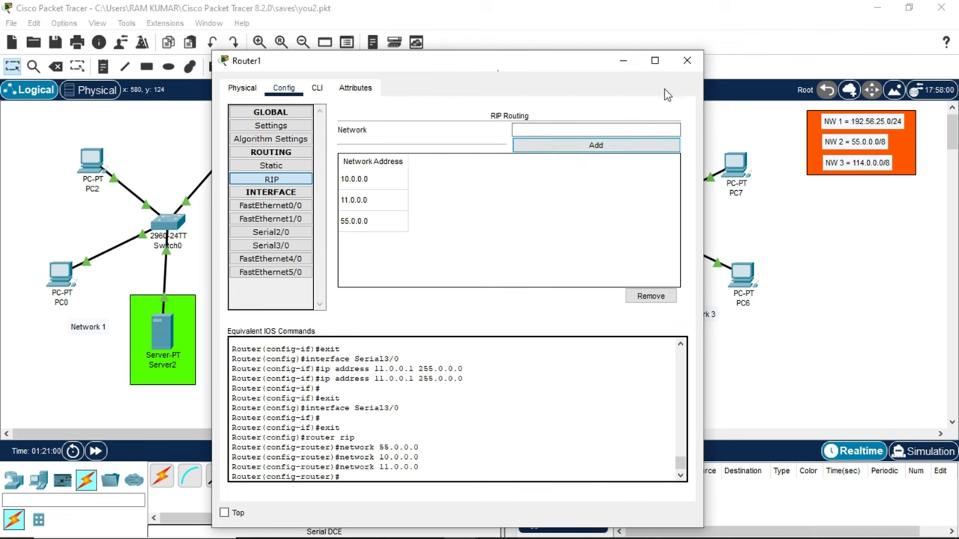
Close Router1's settings and add network 114.0.0.0 on Router2's RIP page
left_click(687, 63)
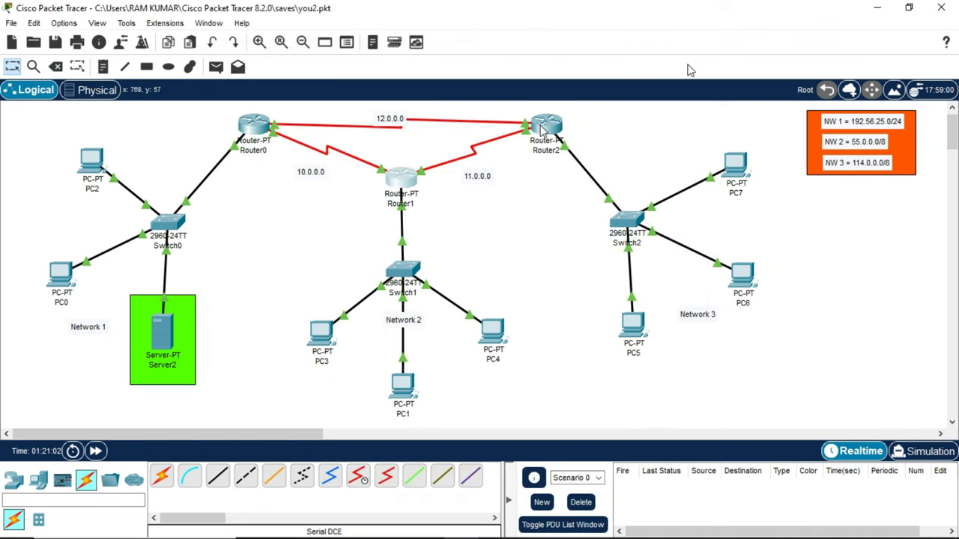
left_click(546, 131)
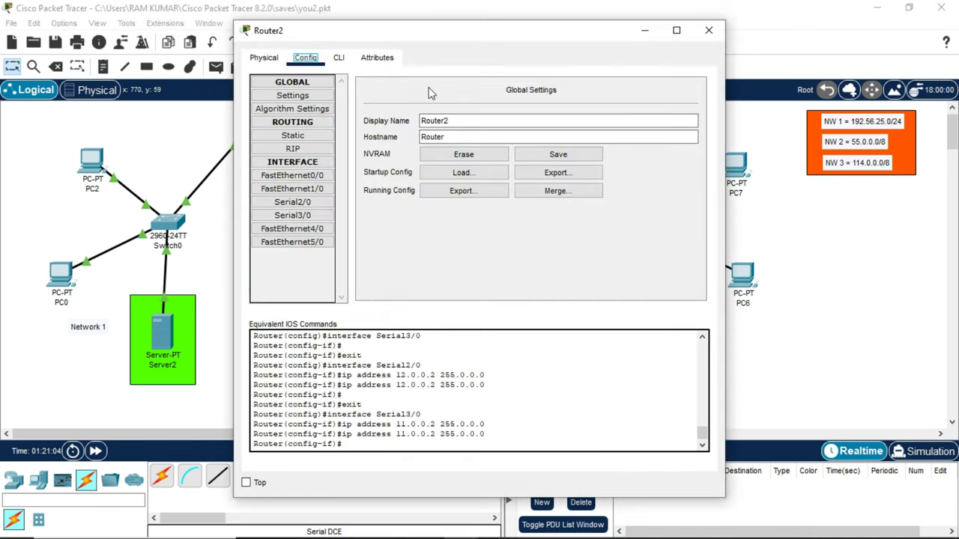
left_click(293, 149)
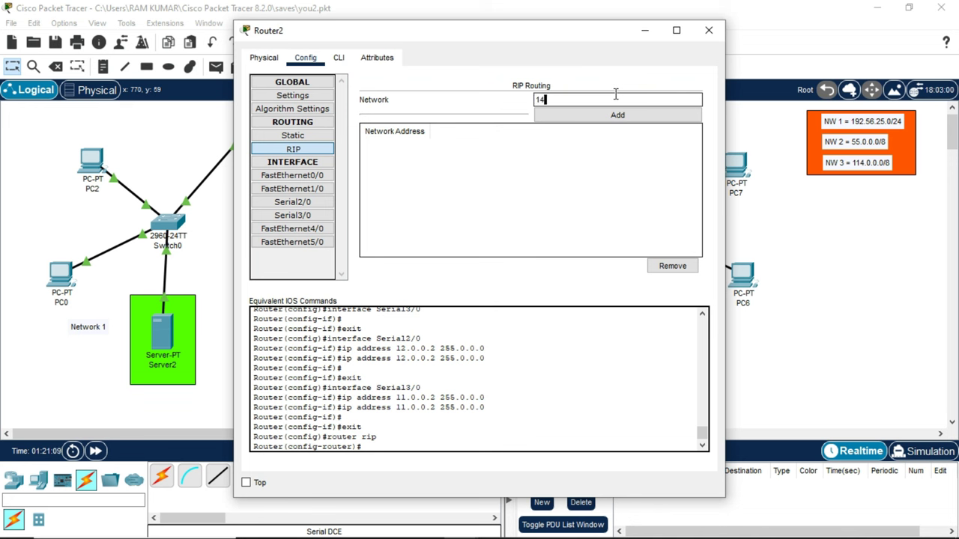
left_click(615, 93)
type("114.0.0.0")
left_click(617, 115)
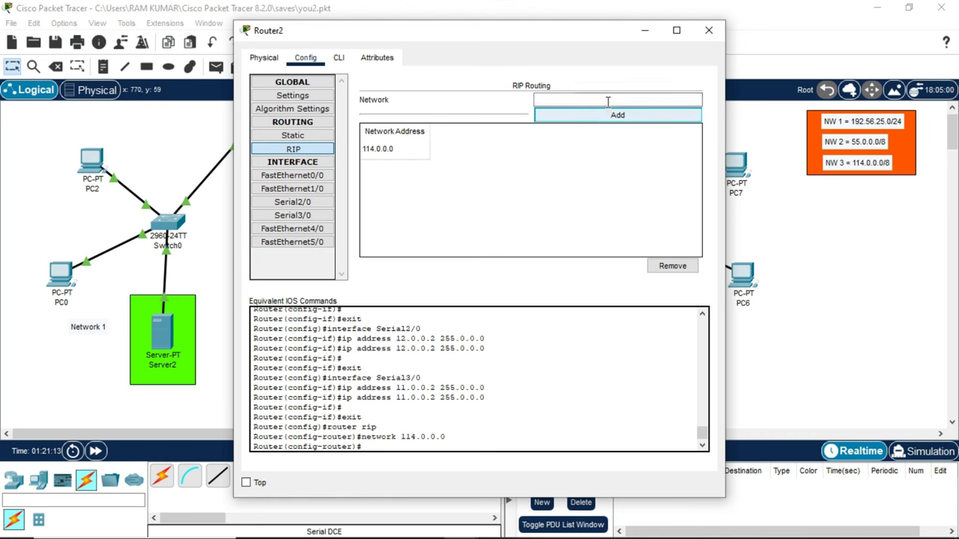
Add 12.0.0.0 and 11.0.0.0 to Router2's RIP networks and close the window
left_click_drag(526, 35, 421, 45)
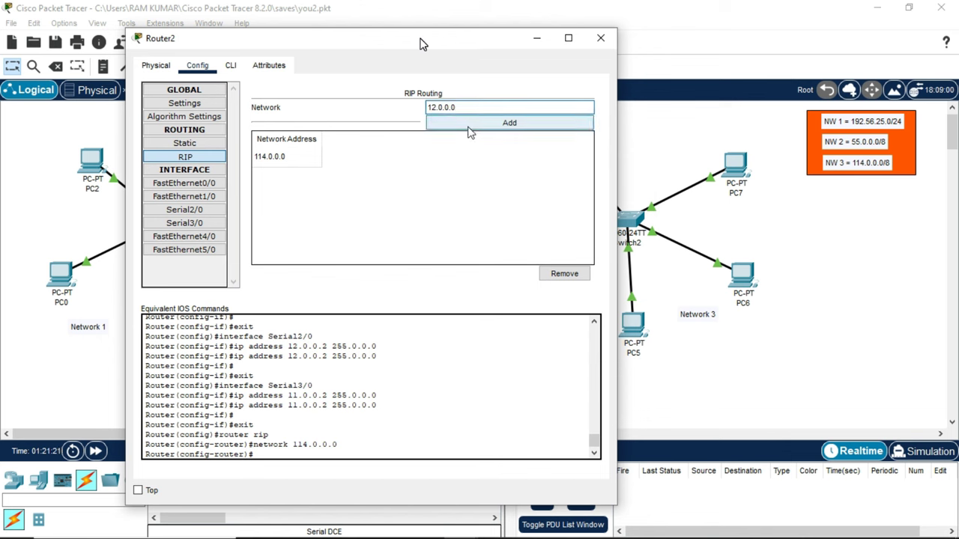
left_click(510, 122)
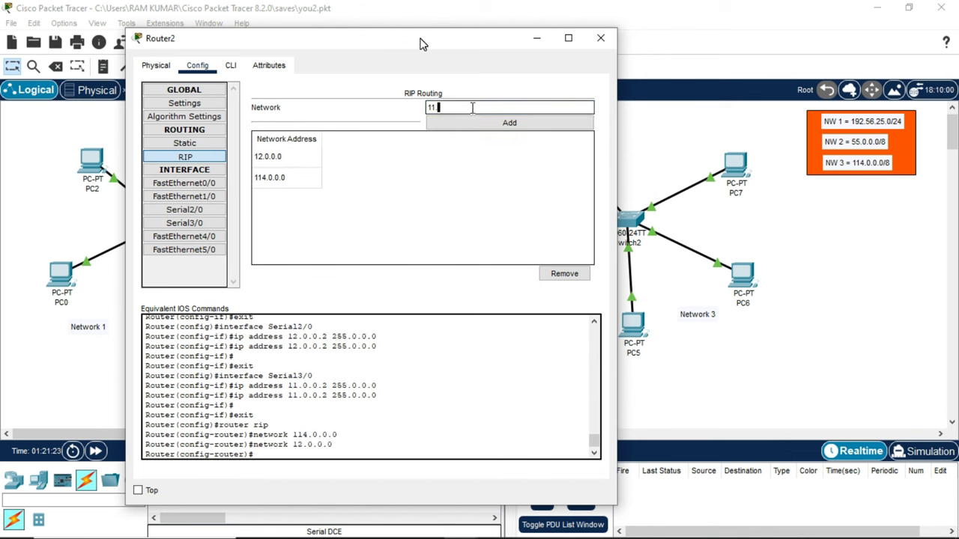
left_click(472, 107)
type("11.0.0.0")
key("Tab")
key("Return")
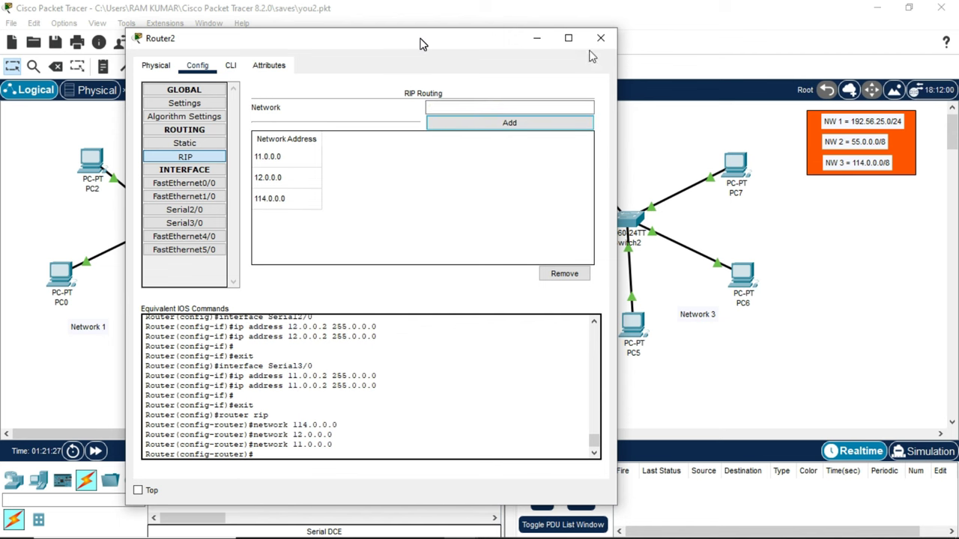
left_click(599, 39)
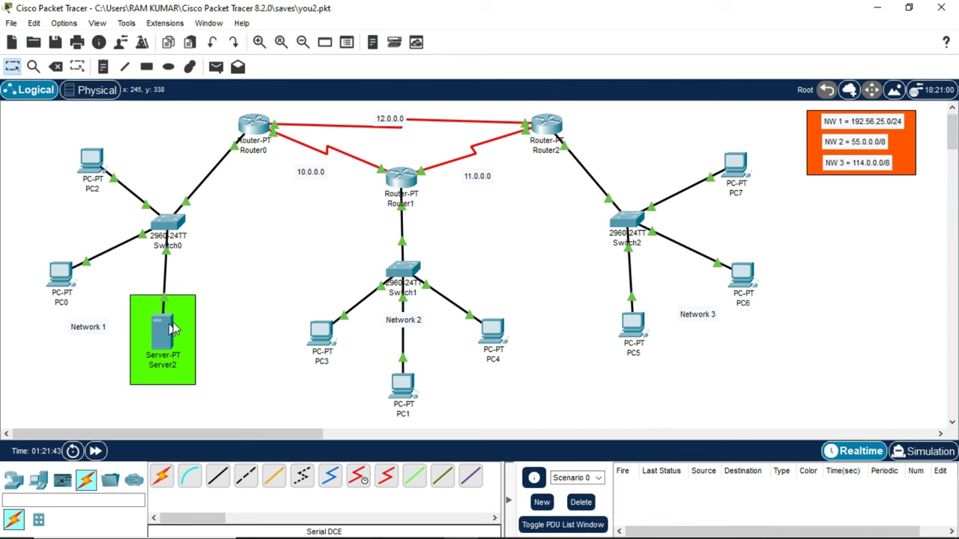
In Router0's CLI, leave RIP mode, then run en and config terminal
left_click(263, 127)
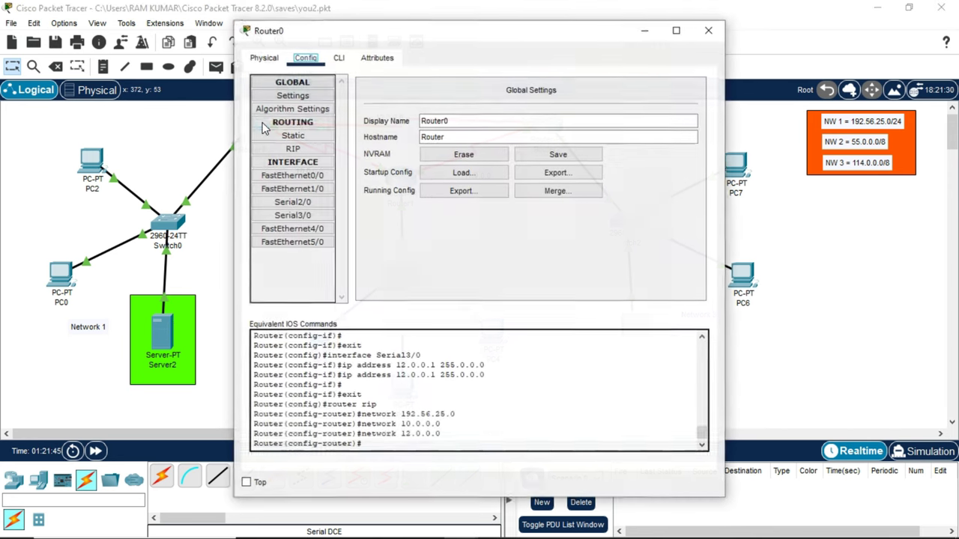
left_click(338, 58)
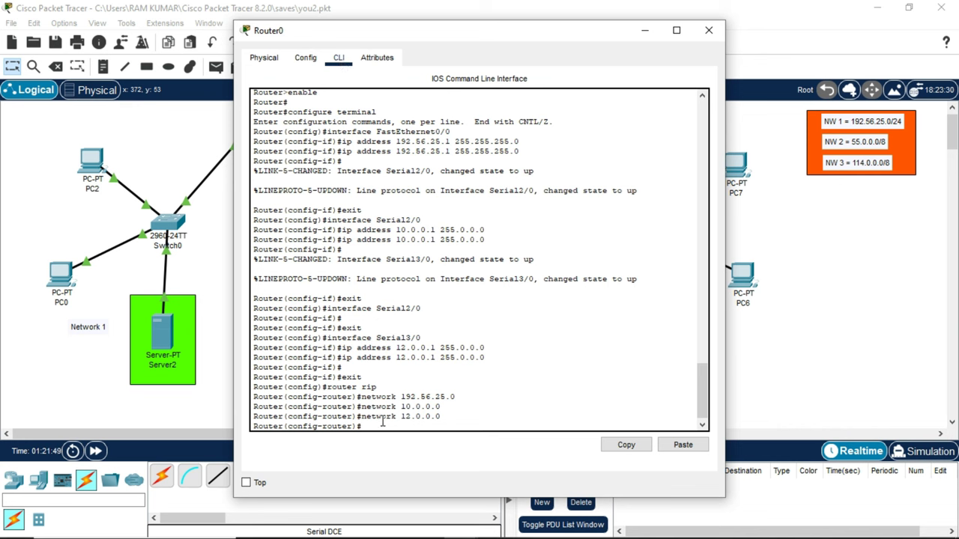
type("exit")
key("Return")
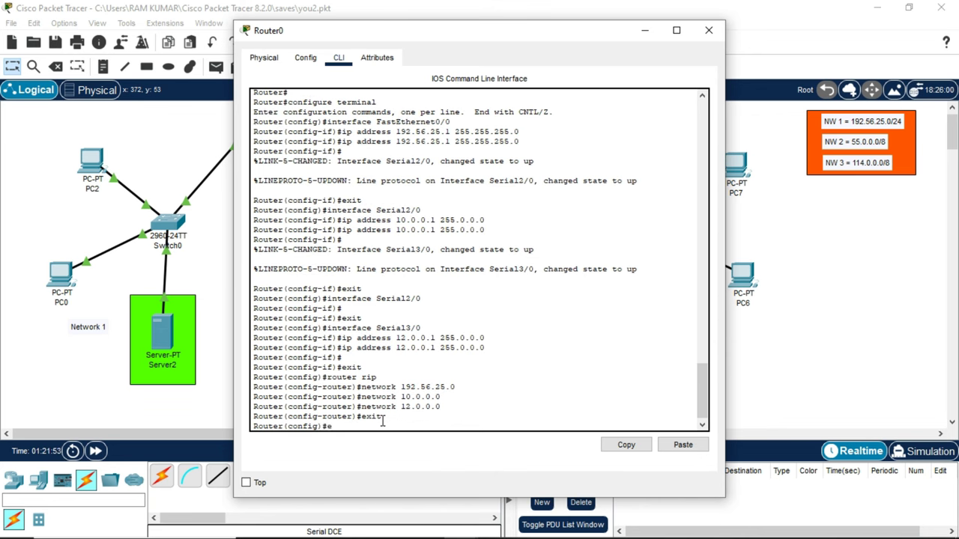
type("exit")
key("Return")
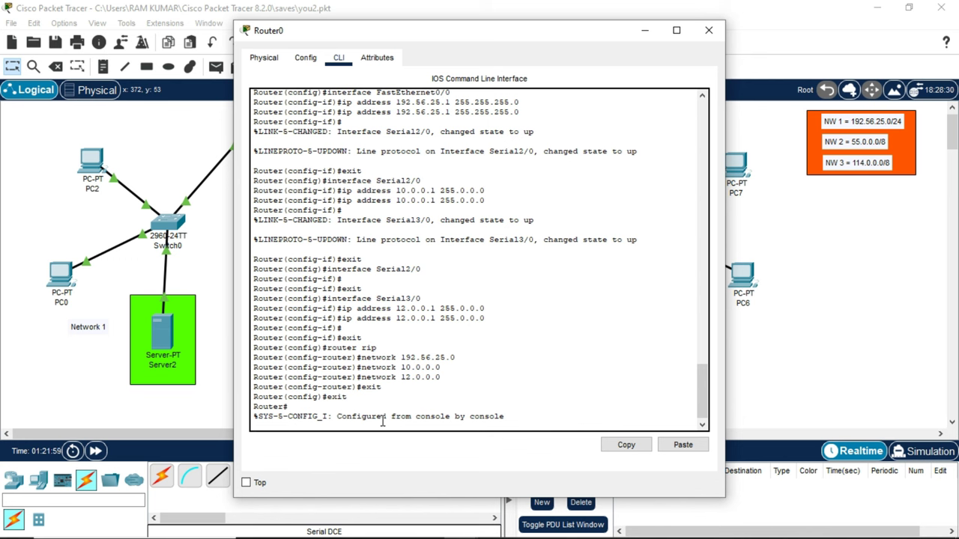
key("Return")
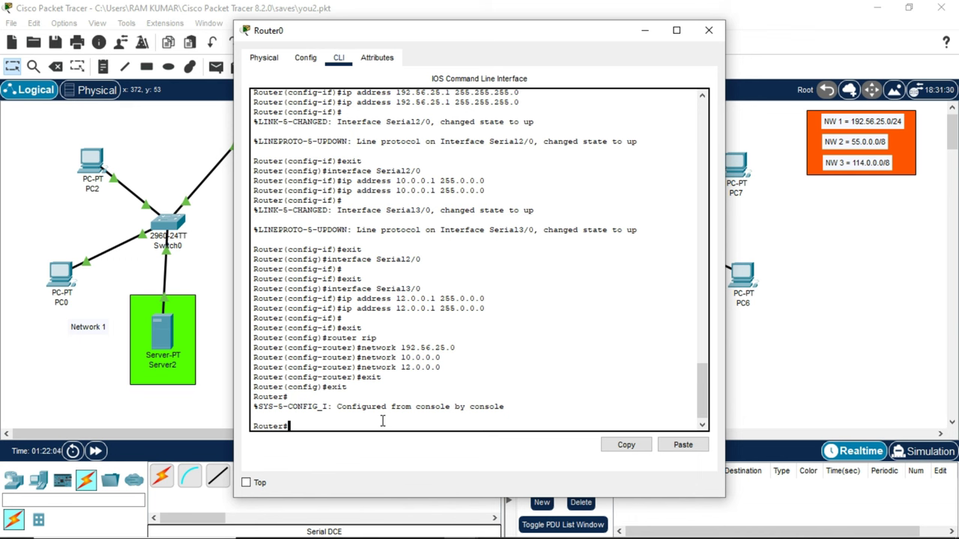
type("en")
key("Return")
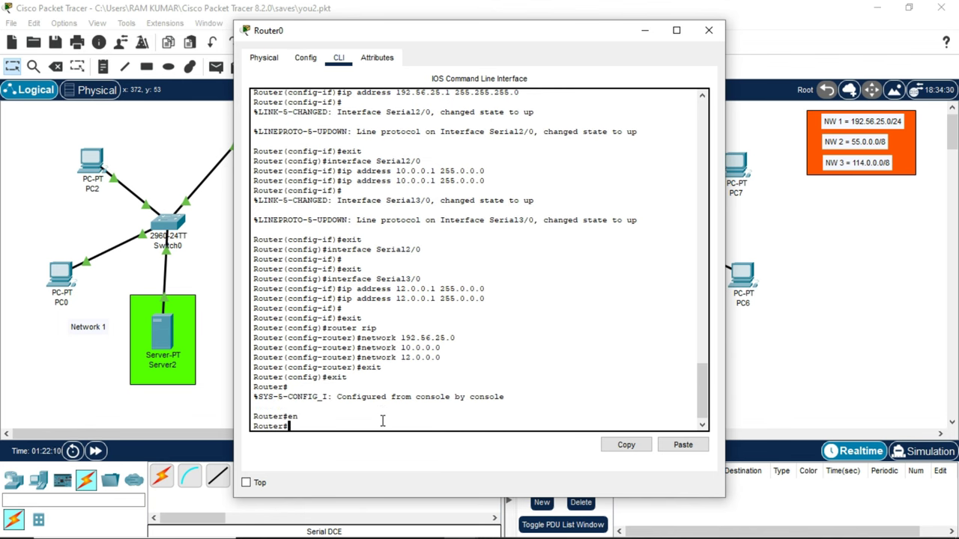
type("config terminal")
key("Return")
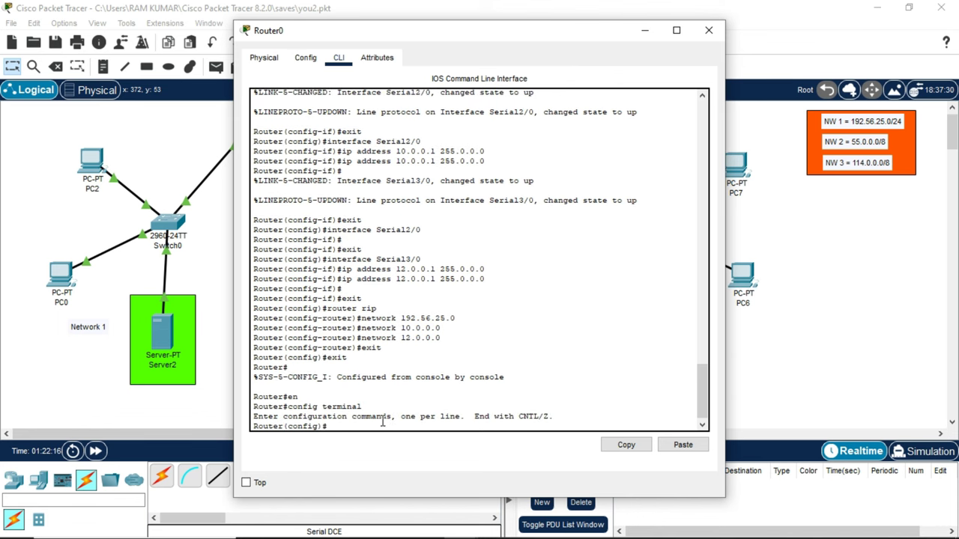
Set ip helper-address 192.56.25.3 on Router0's fa0/0 and exit back to the privileged prompt
type("int fa0/0")
key("Return")
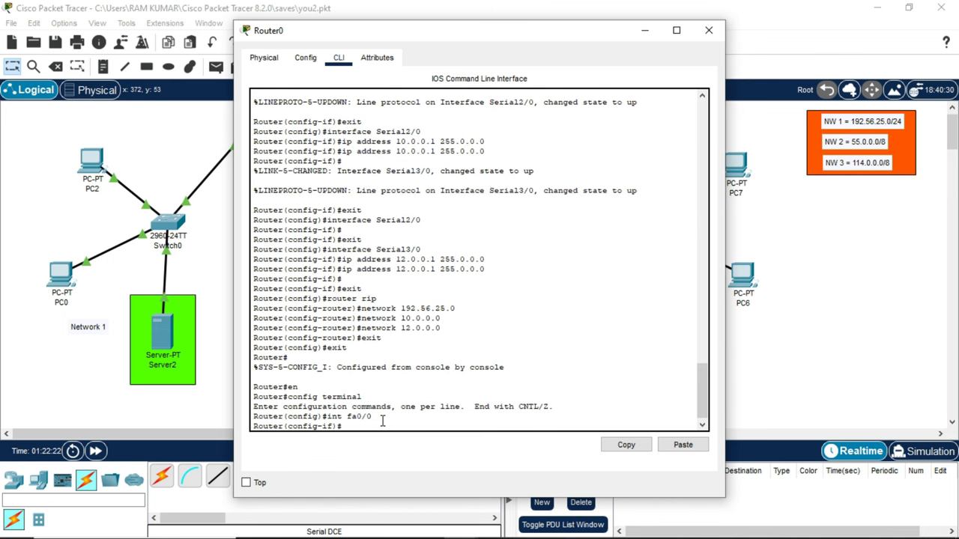
type("ip helper-address")
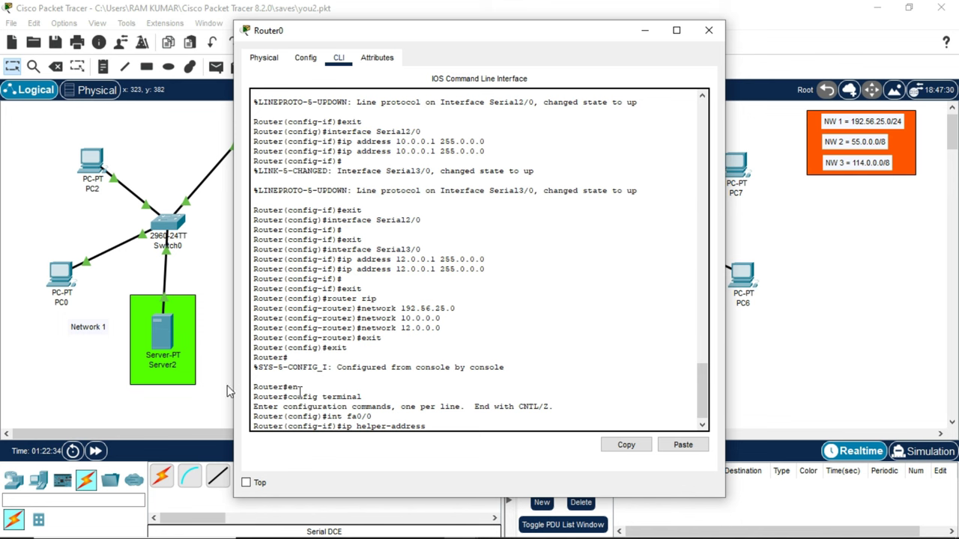
type("192.56.25.3")
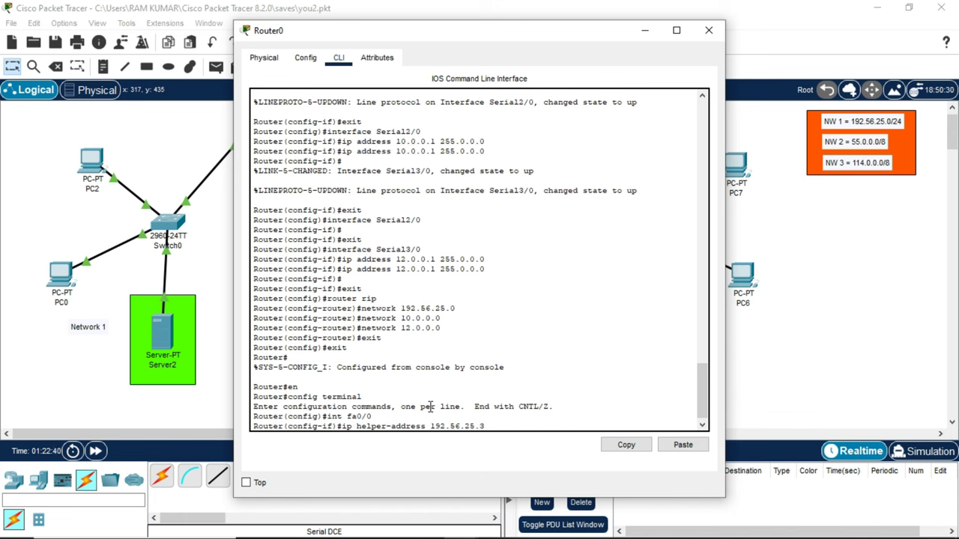
key("Return")
type("exit")
key("Return")
type("exit")
key("Return")
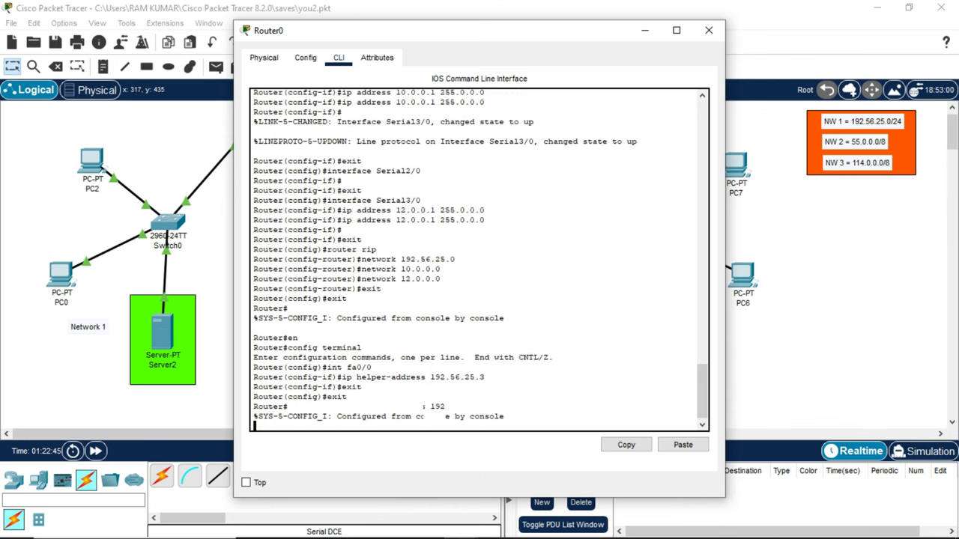
Close Router0 and open Router1's CLI, leave RIP mode, then run en and config terminal
left_click(710, 33)
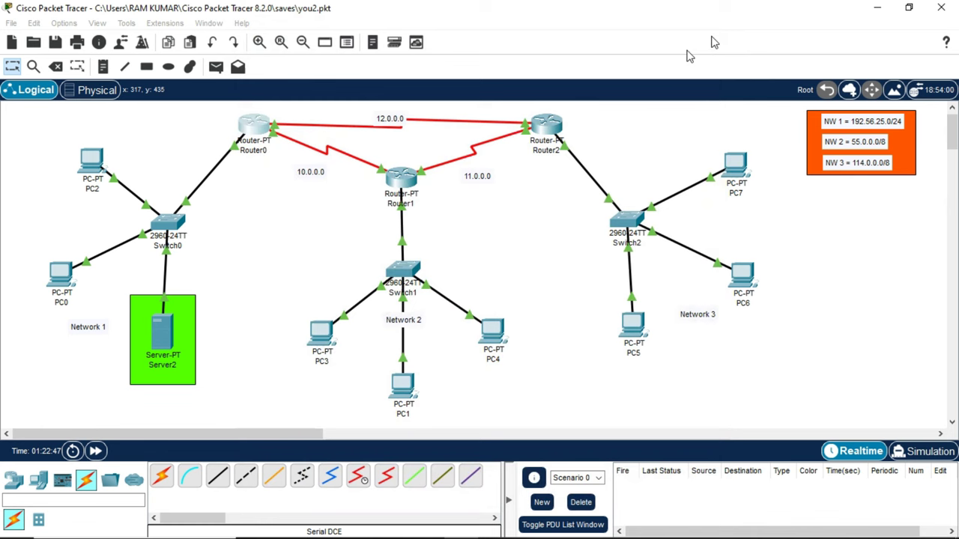
double_click(401, 177)
left_click(340, 59)
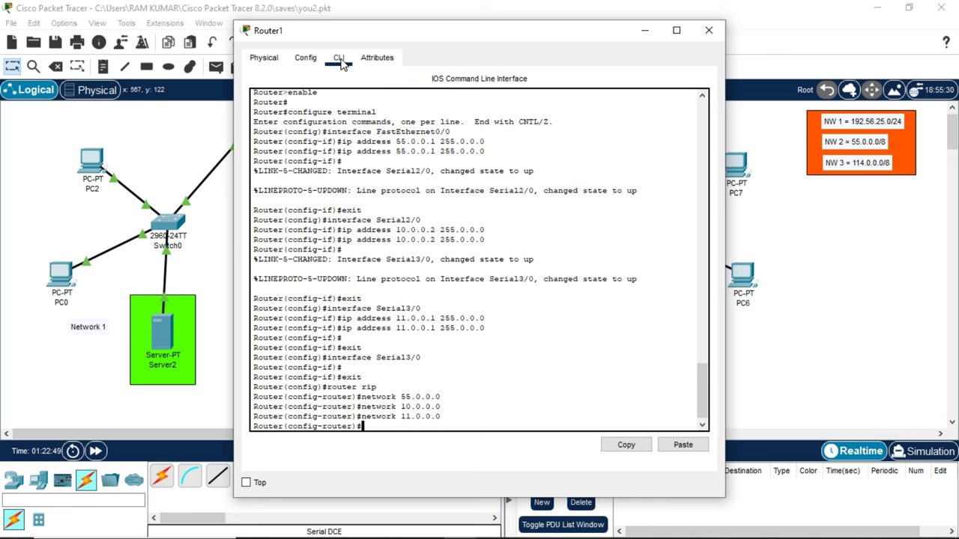
type("exit")
key("Return")
type("exit")
key("Return")
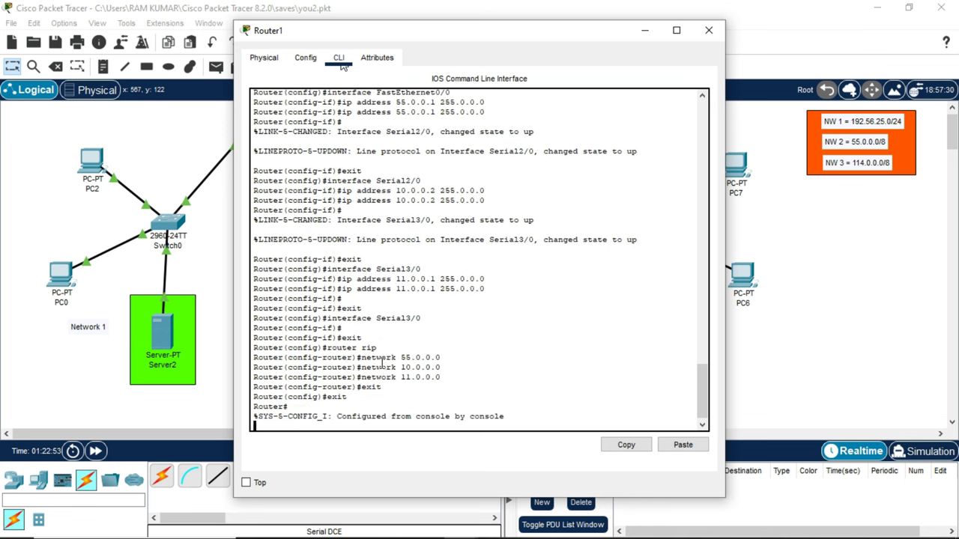
key("Return")
type("en")
key("Return")
type("con")
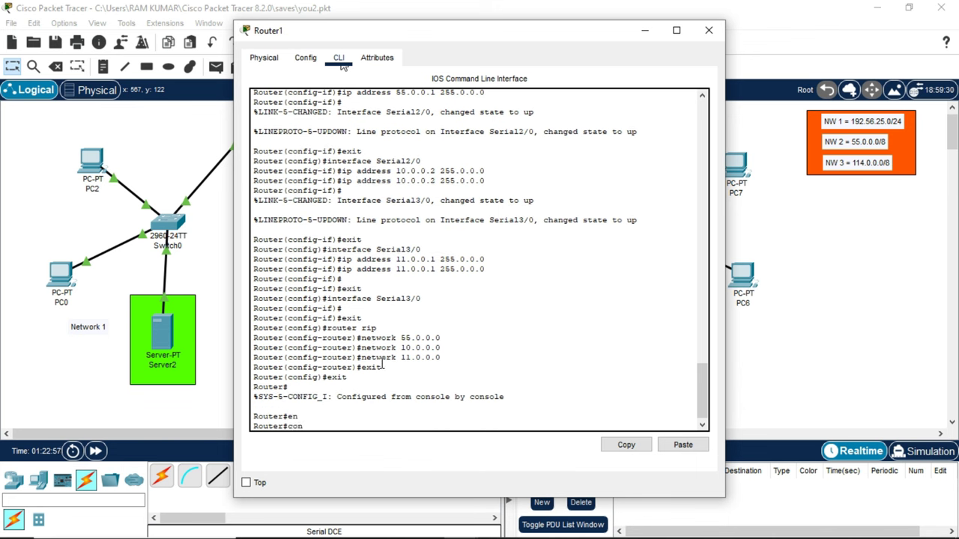
type("fig terminal")
key("Return")
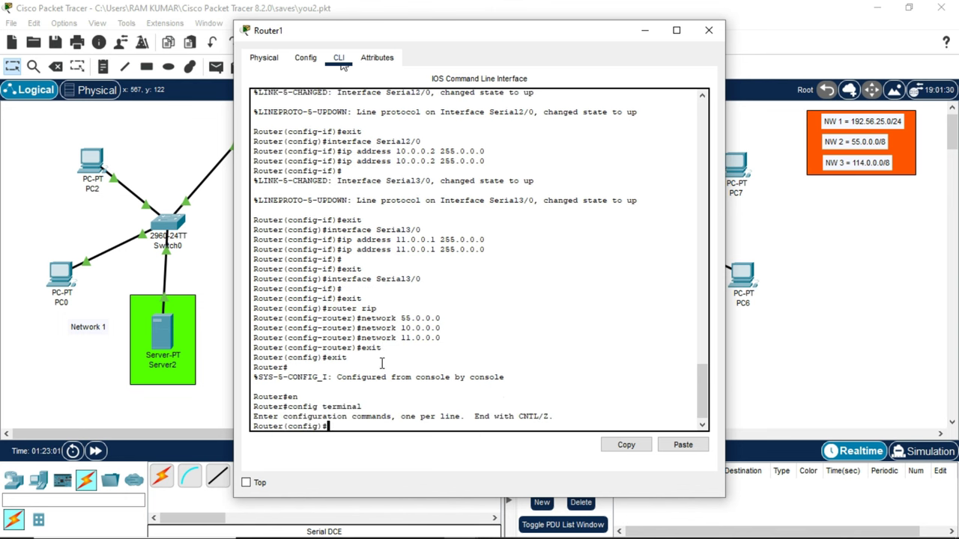
Set ip helper-address 192.56.25.3 on Router1's fa0/0 and exit back to the privileged prompt
type("int fa0/0")
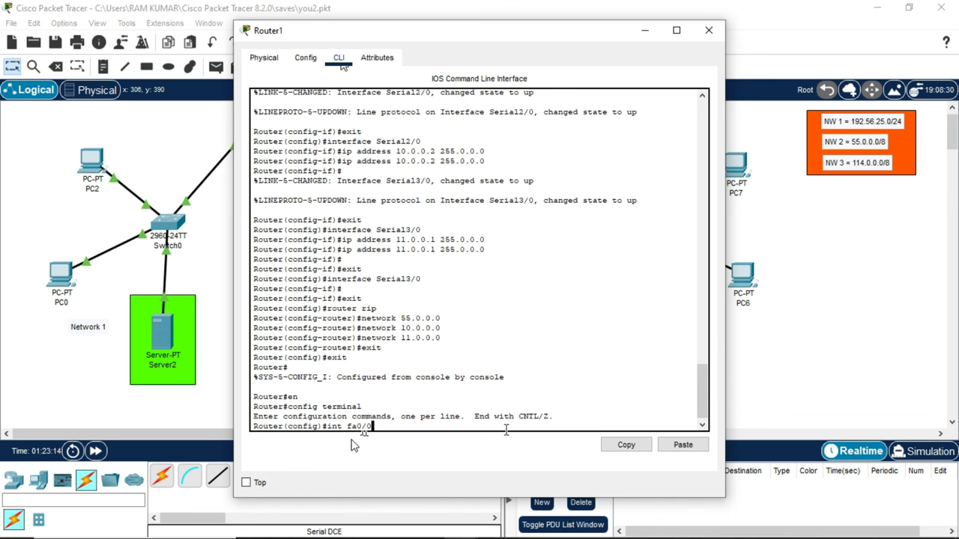
key("Return")
type("ip ")
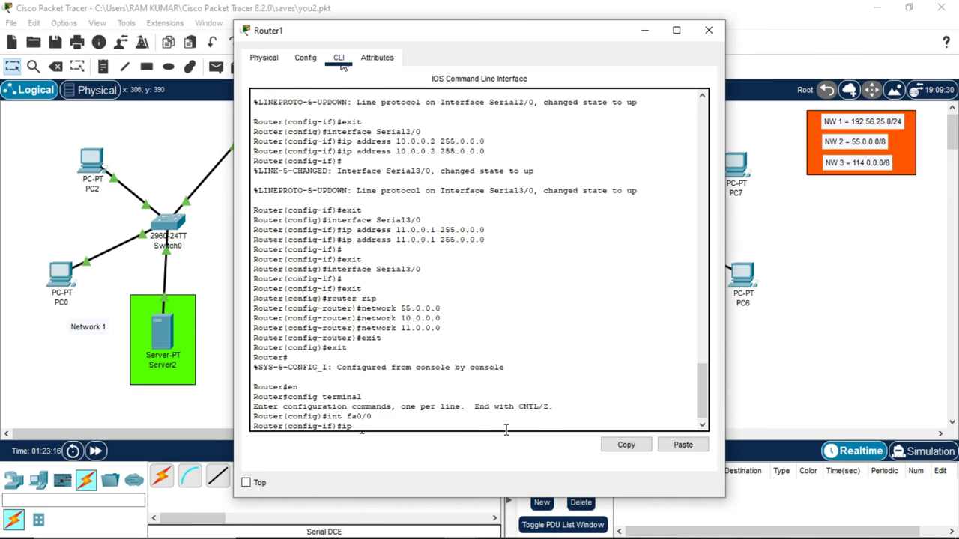
type("helper-a")
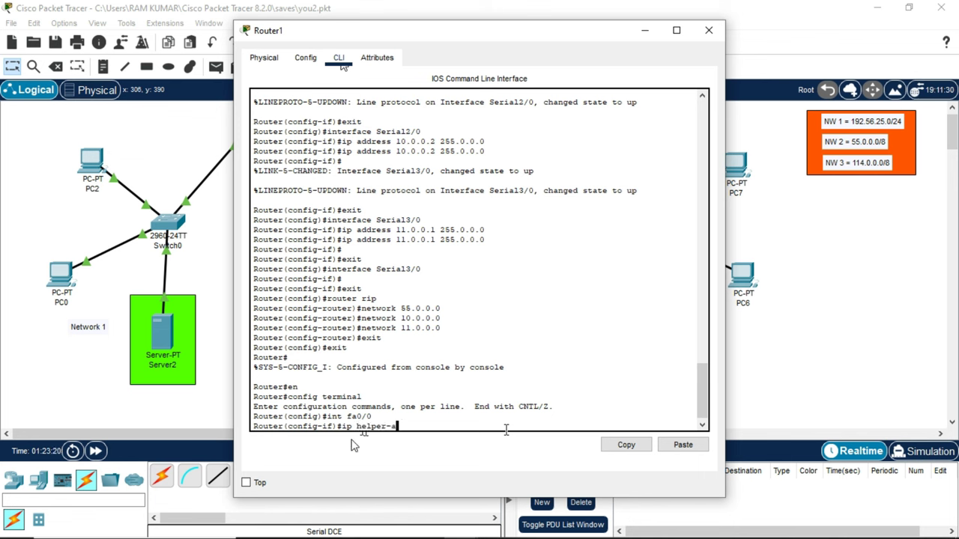
type("ddress ")
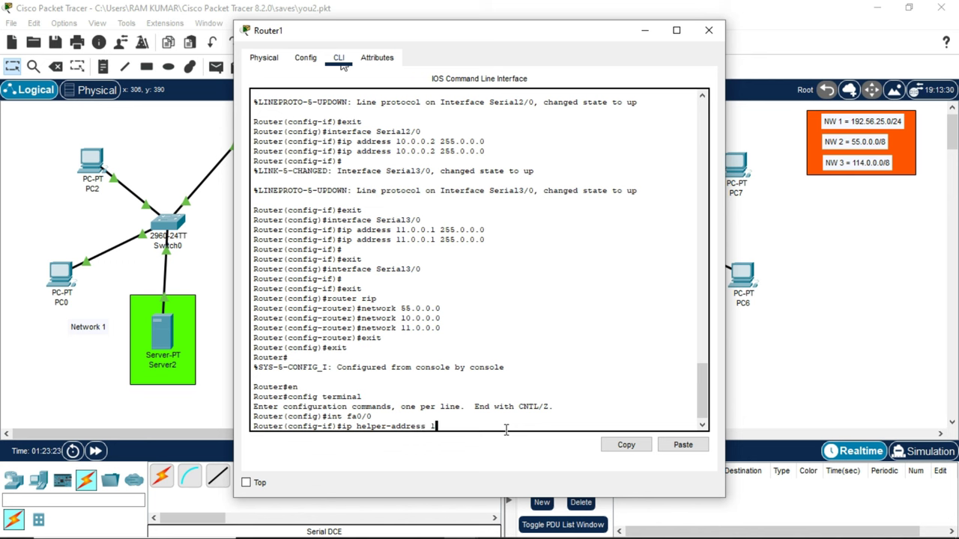
type("192.56.25.3")
key("Return")
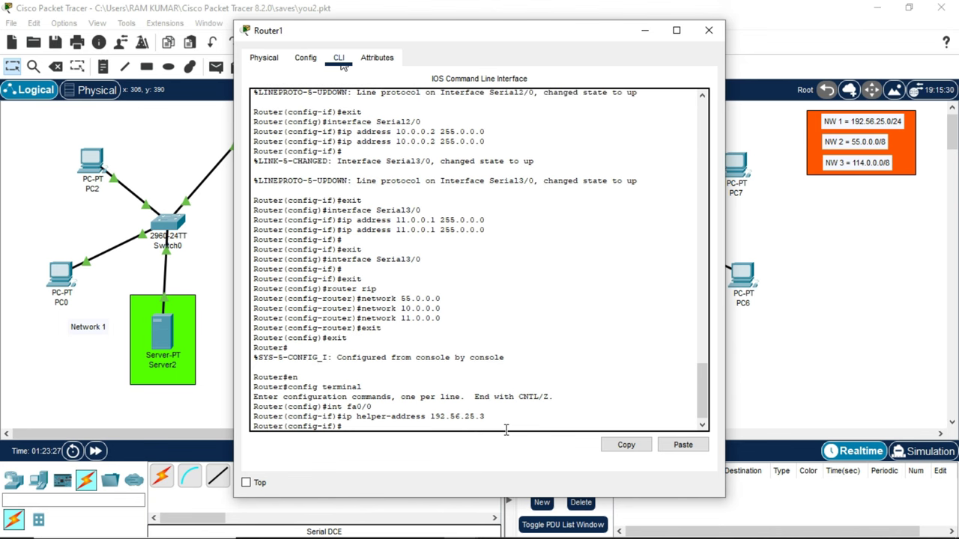
type("exit")
key("Return")
type("ex")
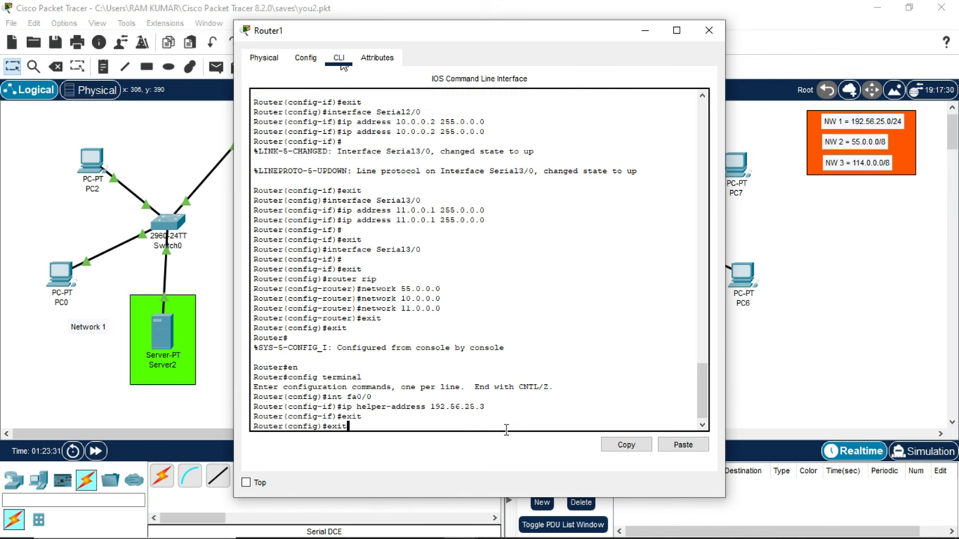
type("it")
key("Return")
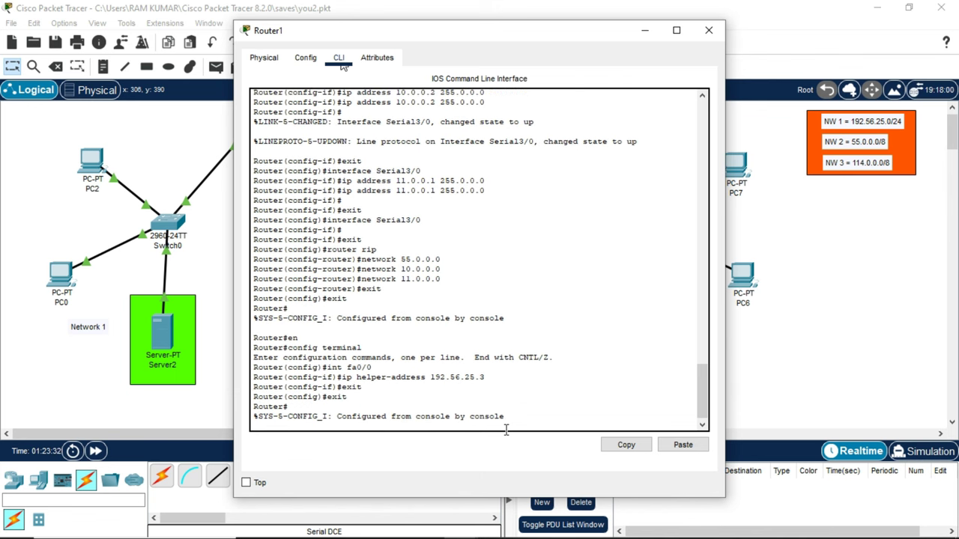
Close Router1 and open Router2's CLI, leave RIP mode, then run en and config terminal
left_click(709, 31)
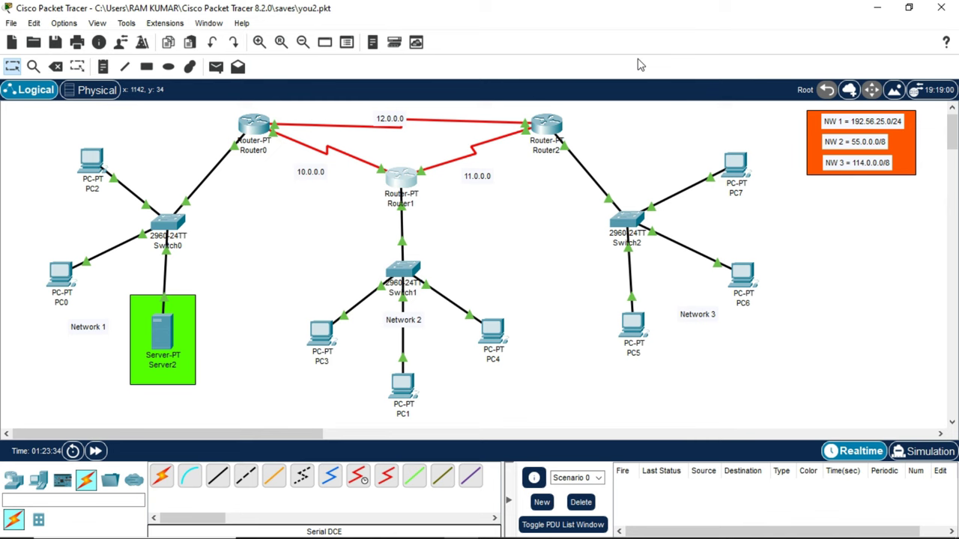
left_click(551, 125)
left_click(337, 59)
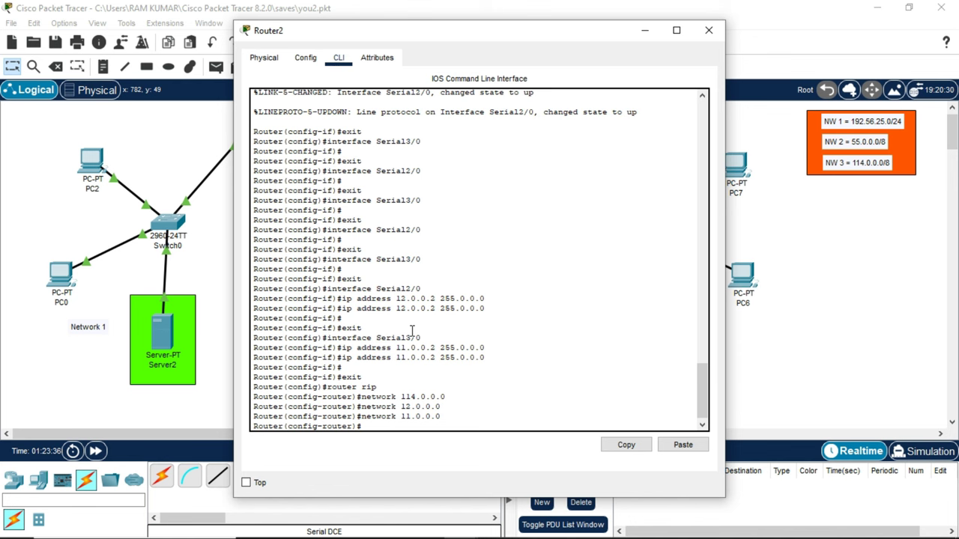
type("exit")
key("Return")
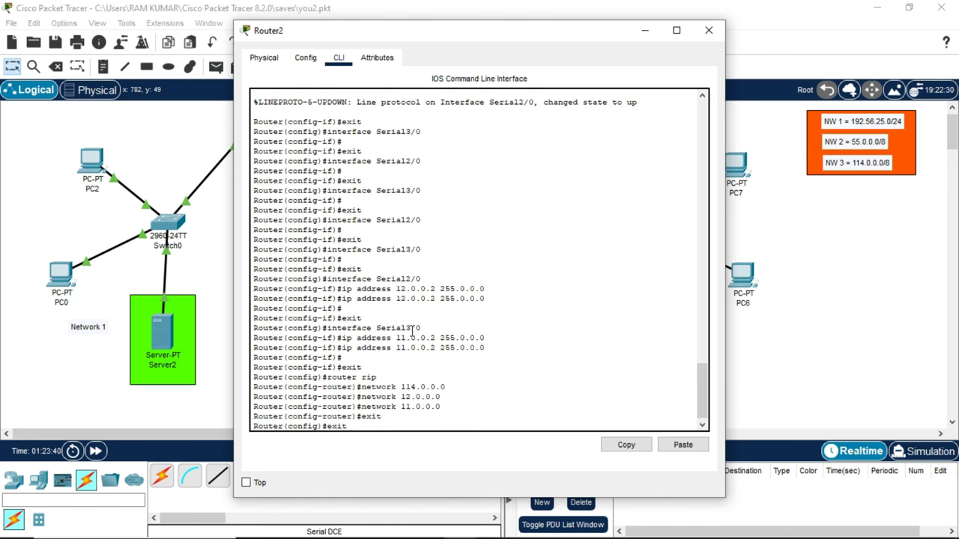
type("exit")
key("Return")
type("en")
key("Return")
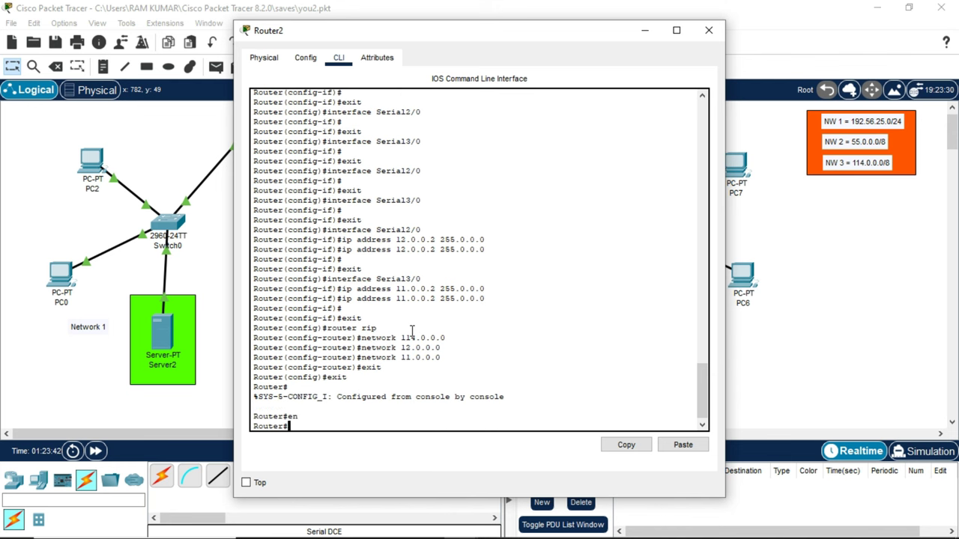
type("config terminal")
key("Return")
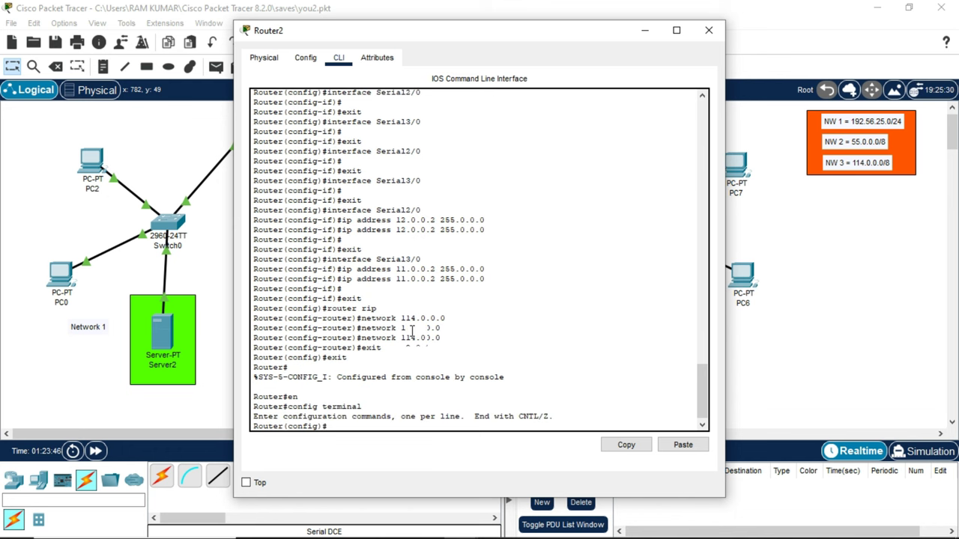
Set ip helper-address 192.56.25.3 on Router2's fa0/0, exit both modes, and close the window
type("int fa0/0")
key("Return")
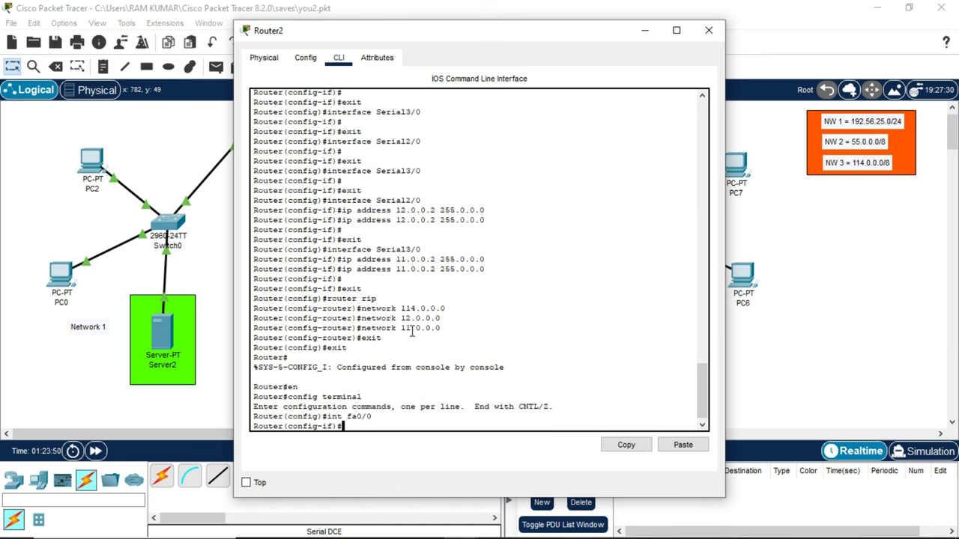
type("ip helper-address")
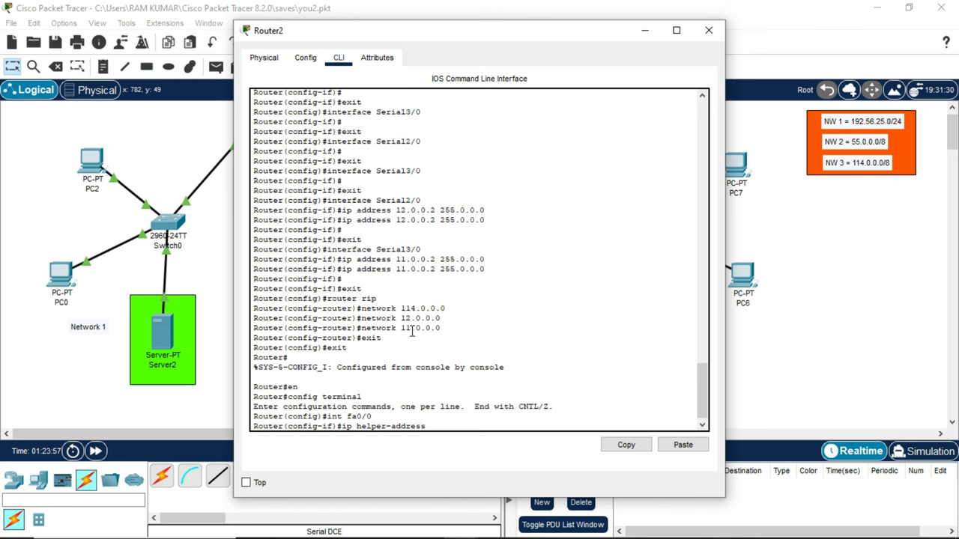
type(" 192.56.25.3")
key("Return")
type("ex")
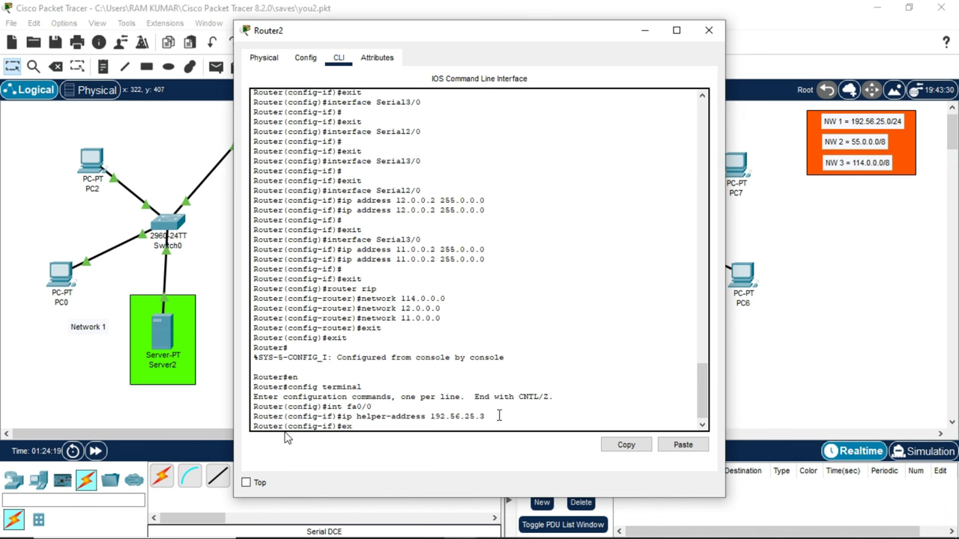
type("it")
key("Return")
type("exit")
key("Return")
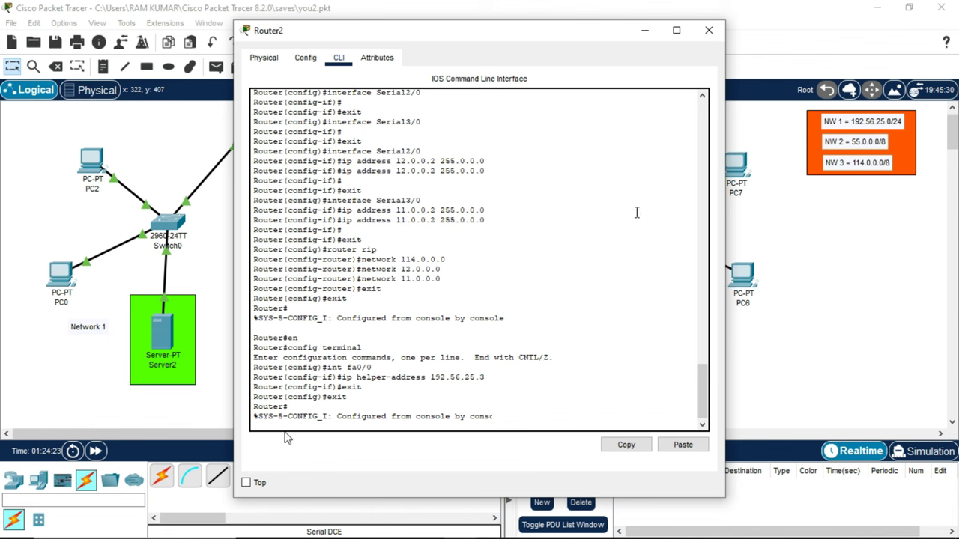
left_click(709, 30)
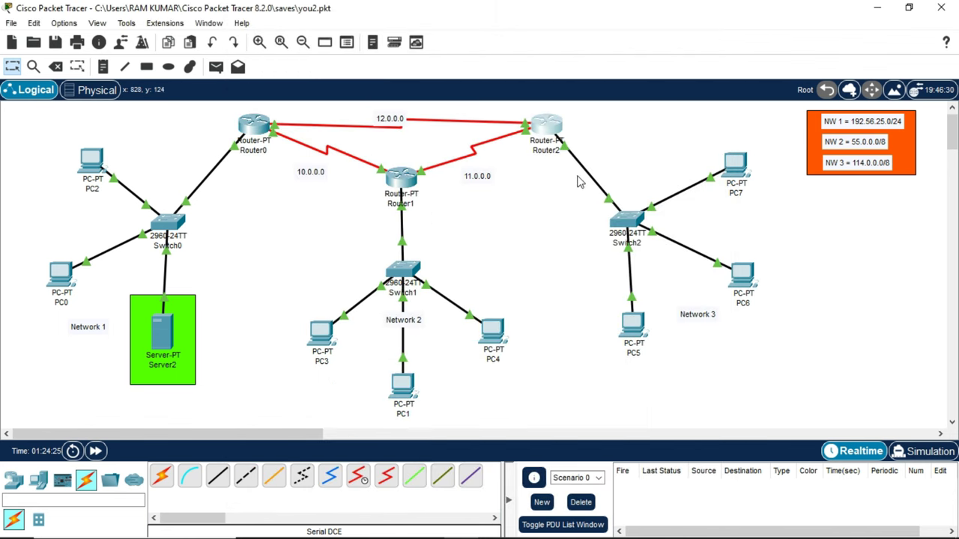
Enter Simulation mode and filter events to DHCP only, then close the simulation panel
left_click(917, 451)
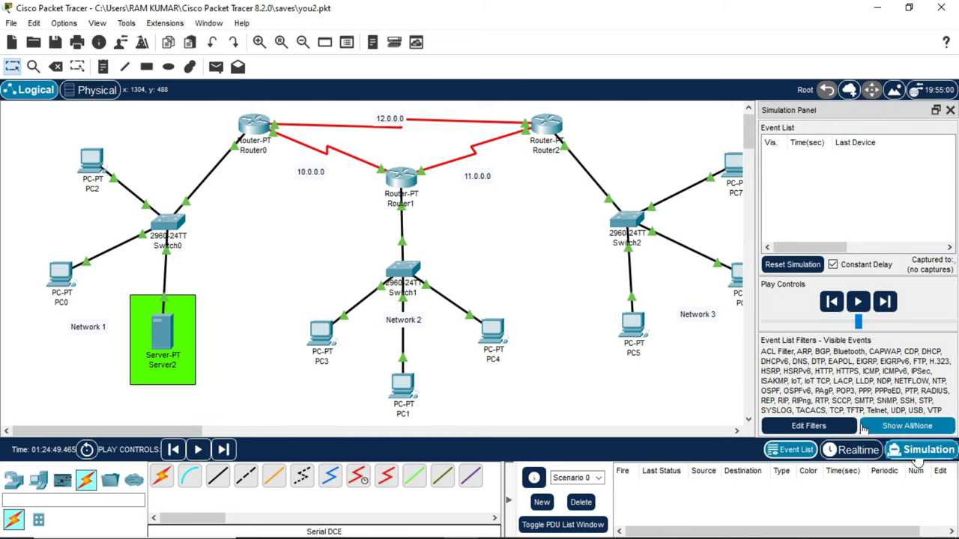
left_click(869, 427)
left_click(807, 426)
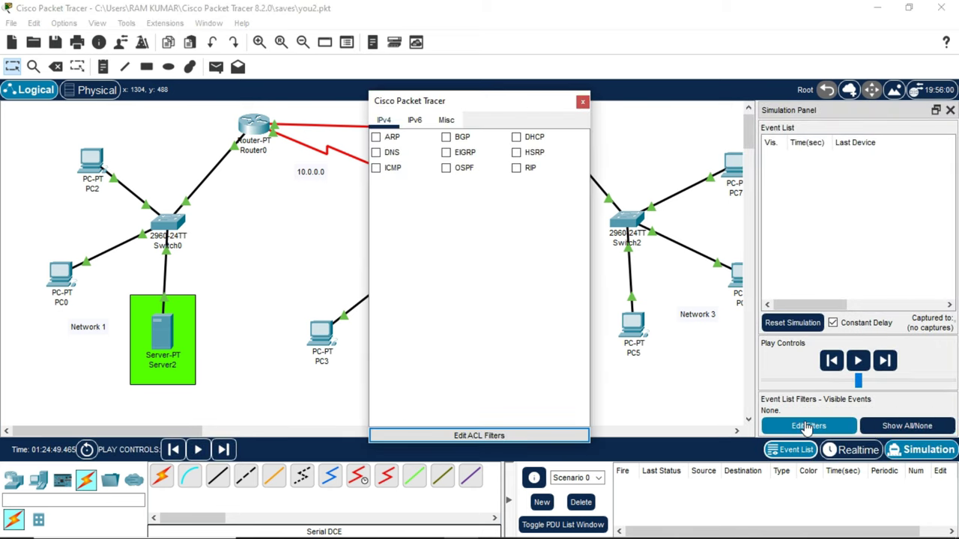
left_click(516, 138)
left_click(582, 101)
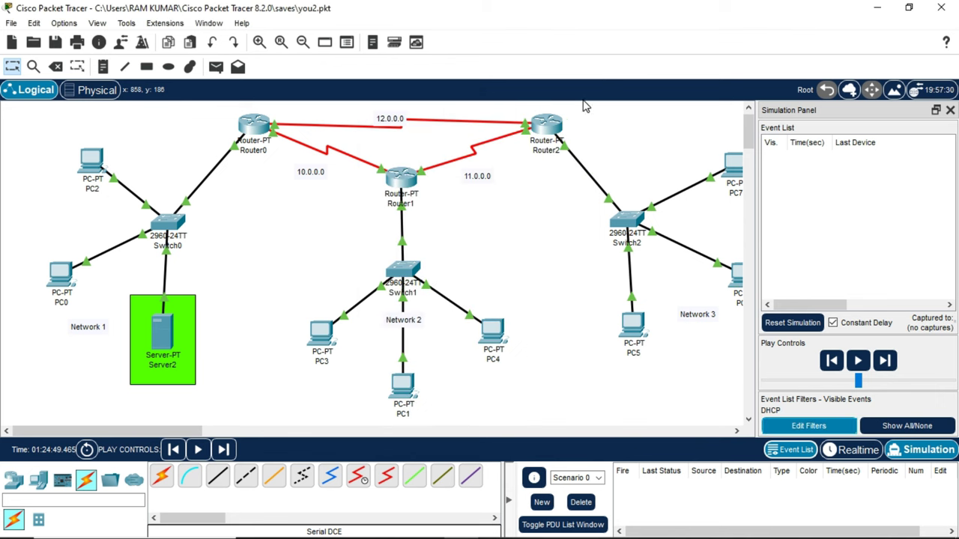
left_click(950, 110)
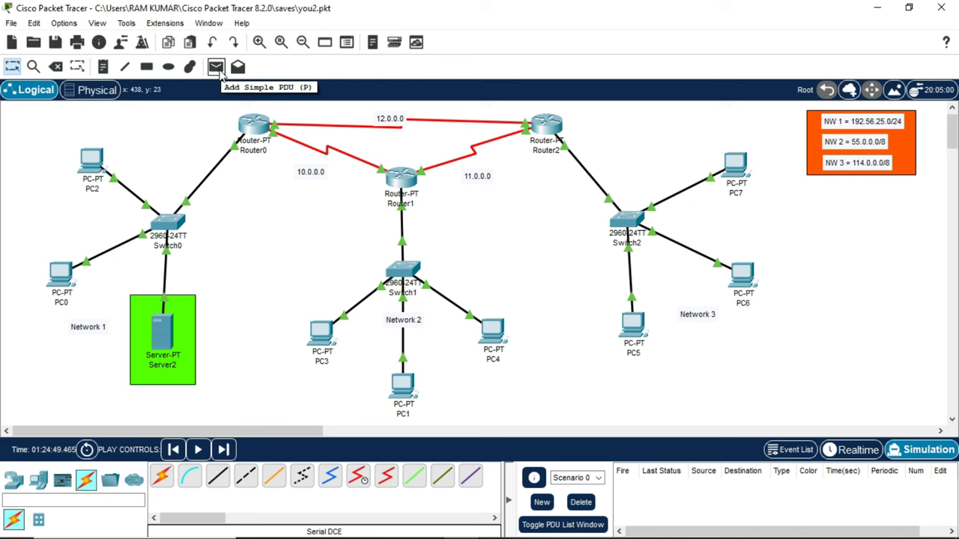
left_click(217, 70)
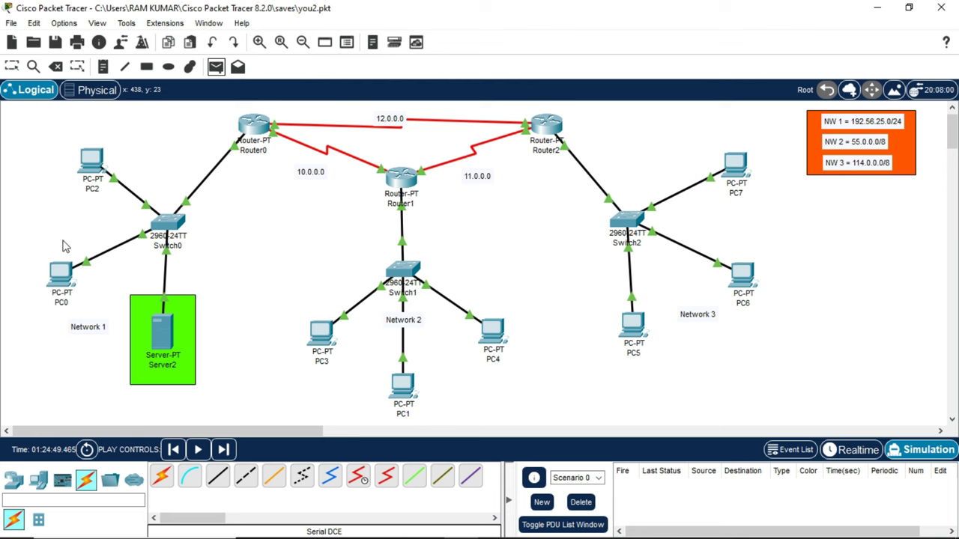
left_click(46, 267)
left_click(494, 339)
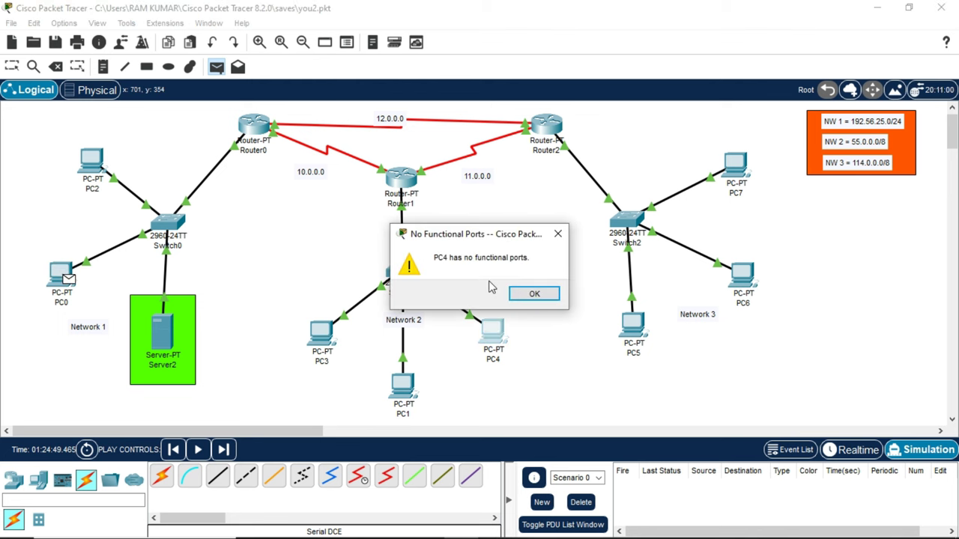
left_click(538, 294)
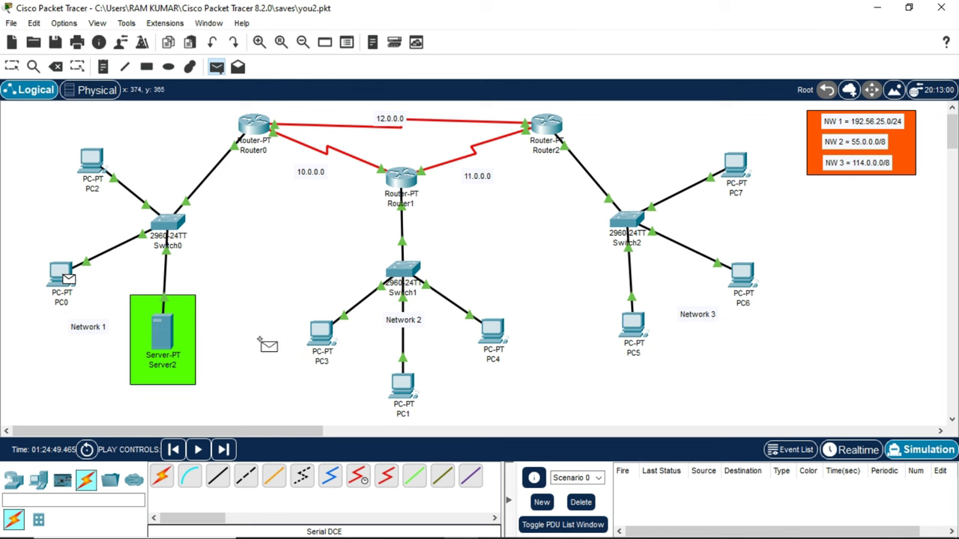
left_click(162, 330)
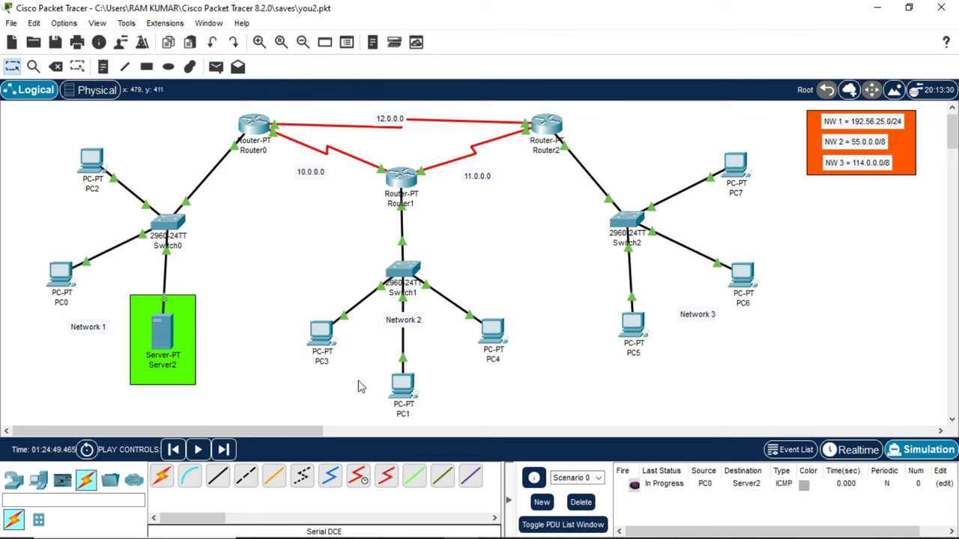
left_click(587, 507)
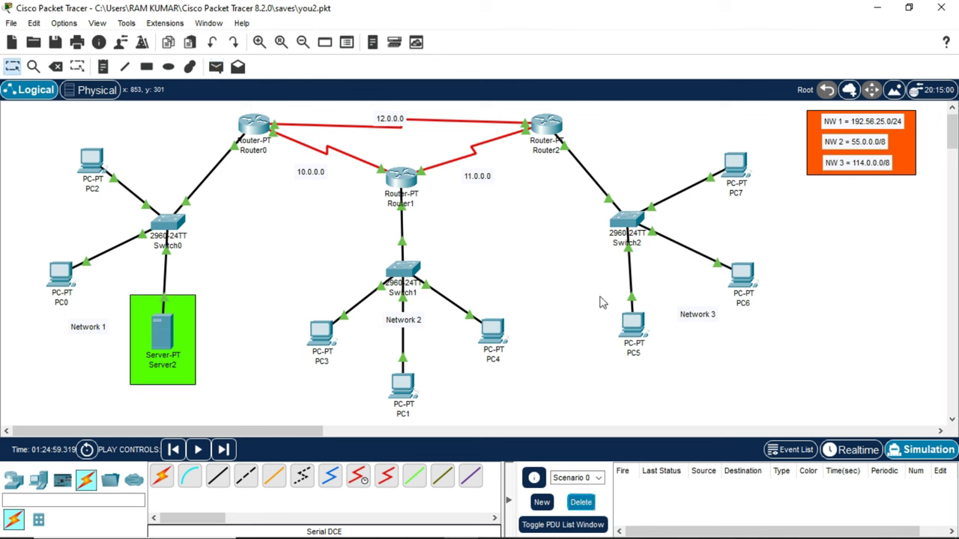
Switch PC7's IP Configuration from static to DHCP addressing
left_click(735, 162)
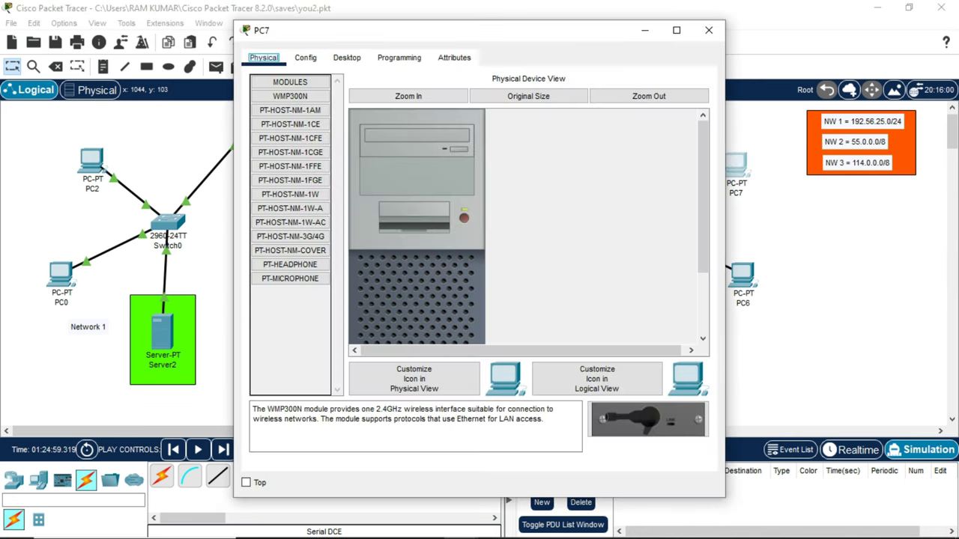
left_click(346, 58)
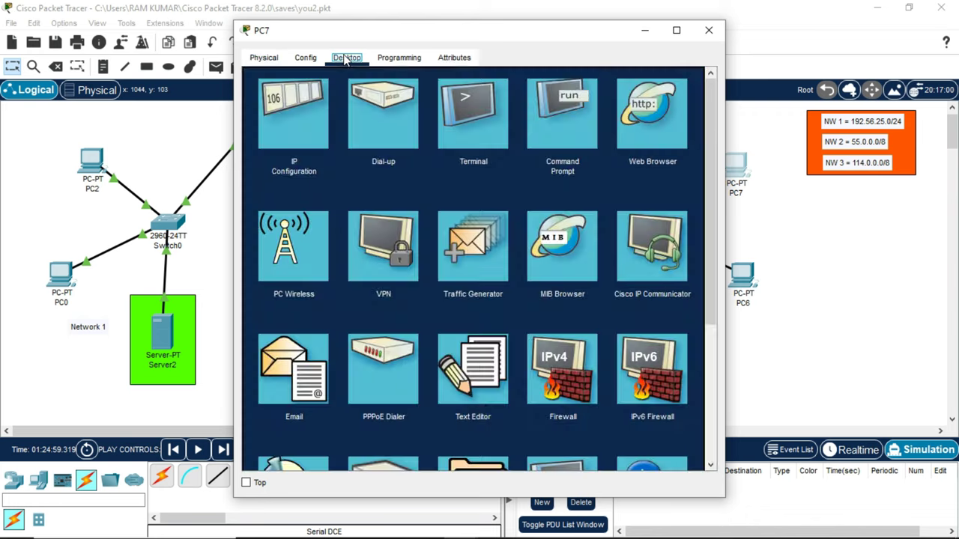
left_click(284, 138)
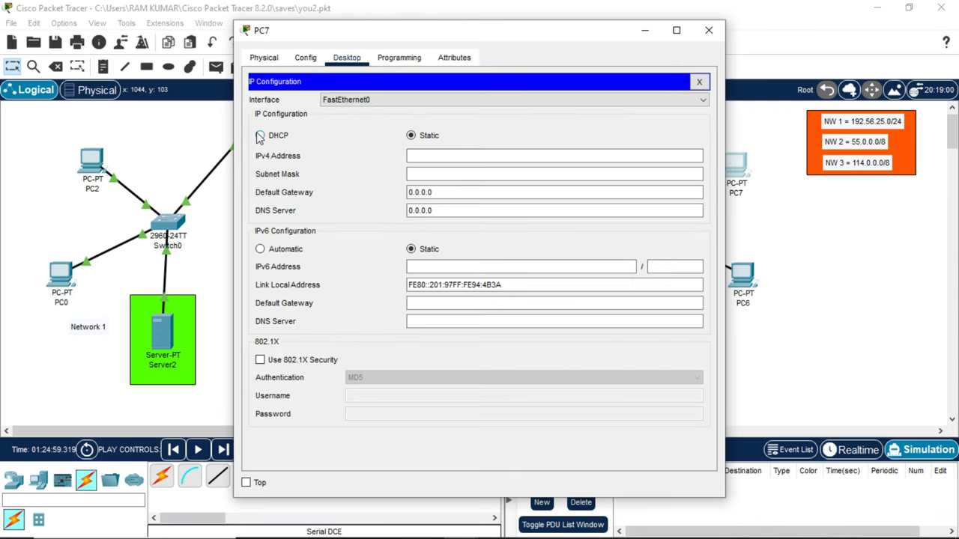
left_click(260, 137)
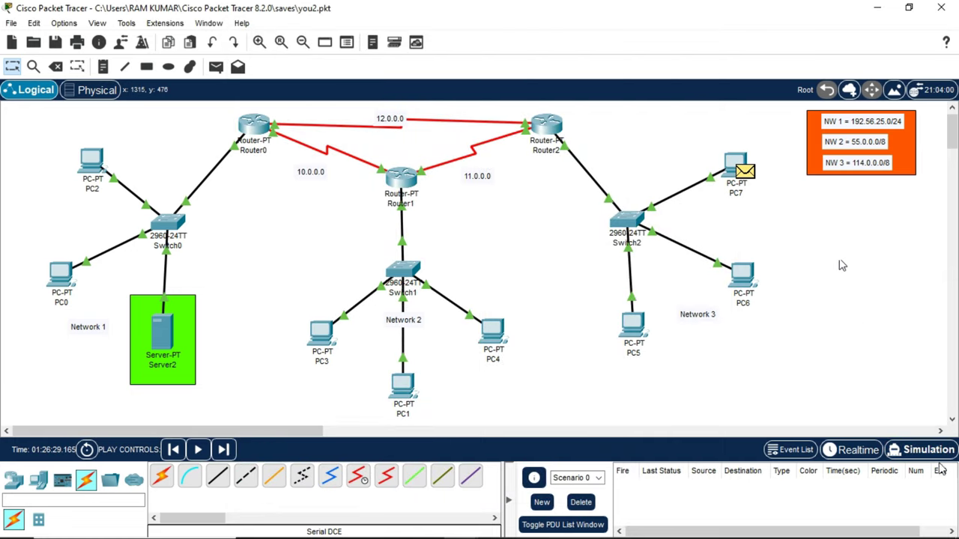
Run the simulation until PC7's DHCP request crosses Switch2 to PC5 and PC6, then pause
left_click(929, 451)
left_click(862, 362)
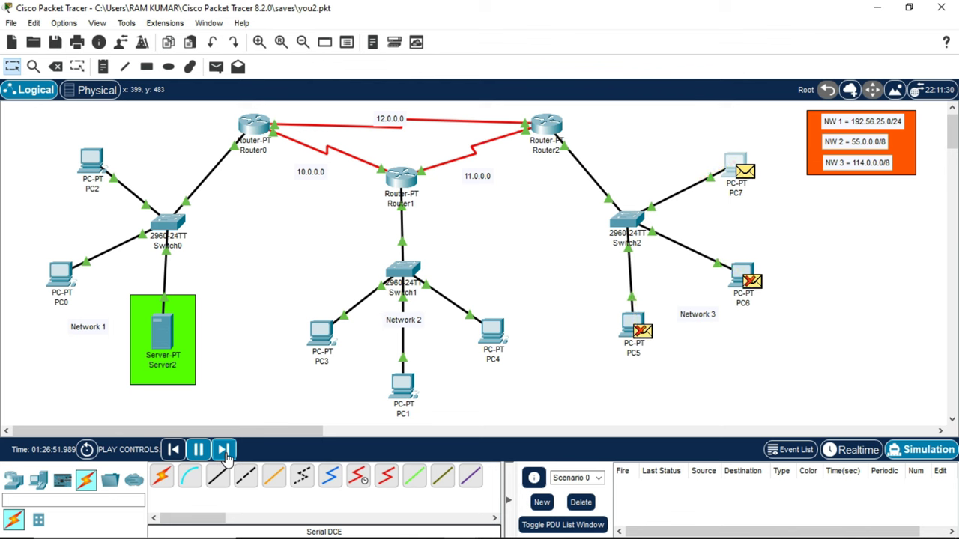
left_click(198, 450)
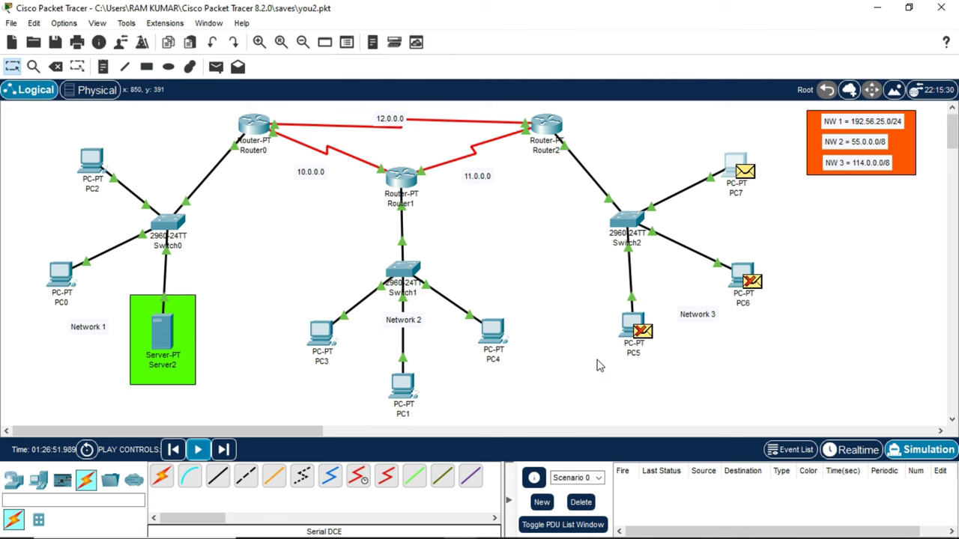
mouse_move(524, 533)
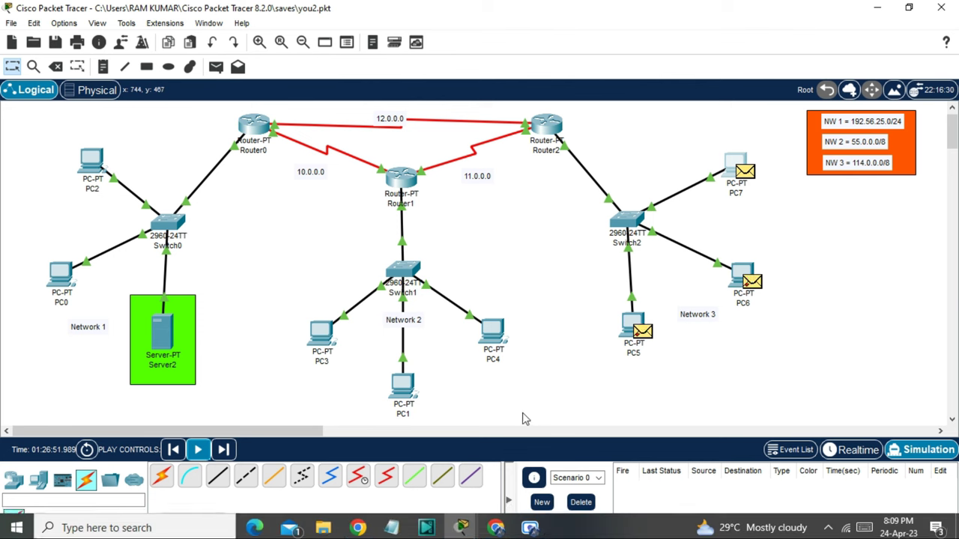